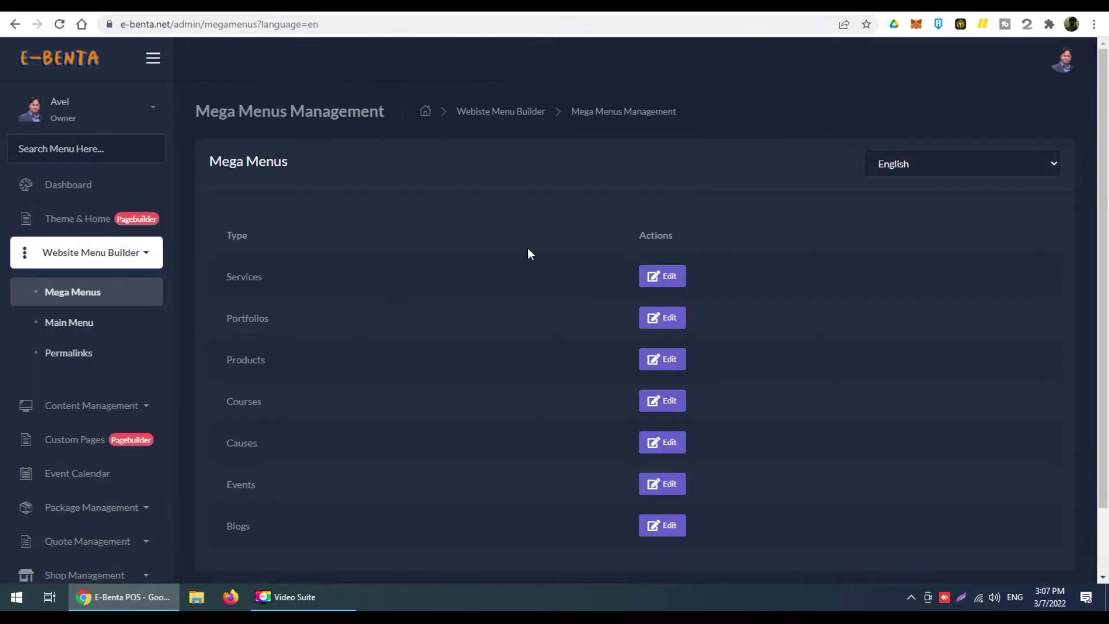
# Open the Services mega menu for editing and compare it with the Services menu and services page on the live site.
pyautogui.click(660, 282)
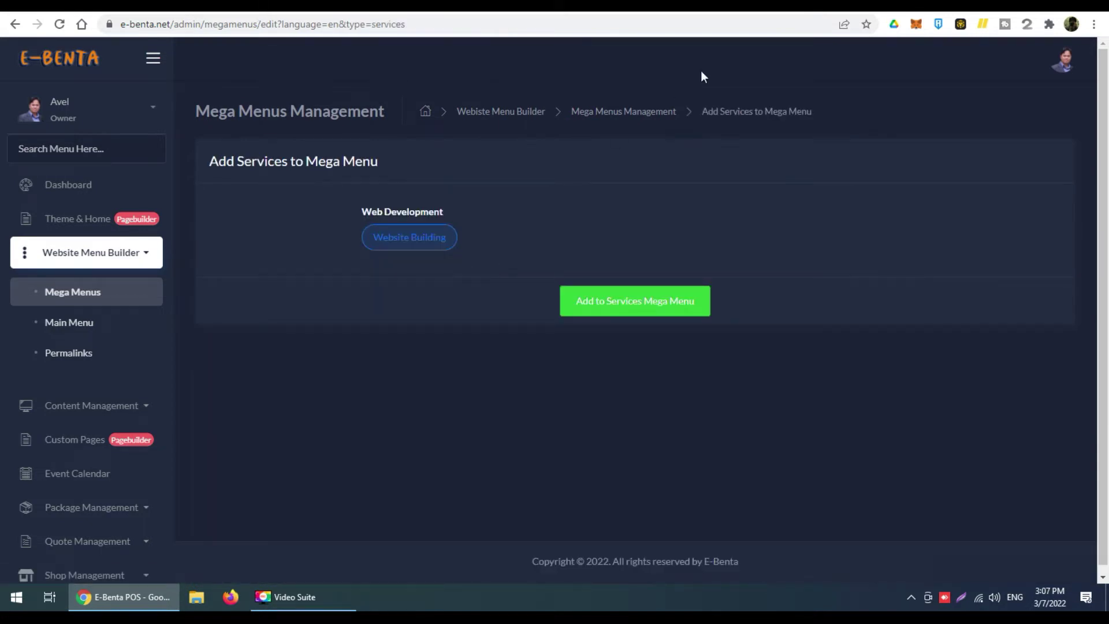
pyautogui.hotkey('ctrl', 'Tab')
pyautogui.moveTo(549, 79)
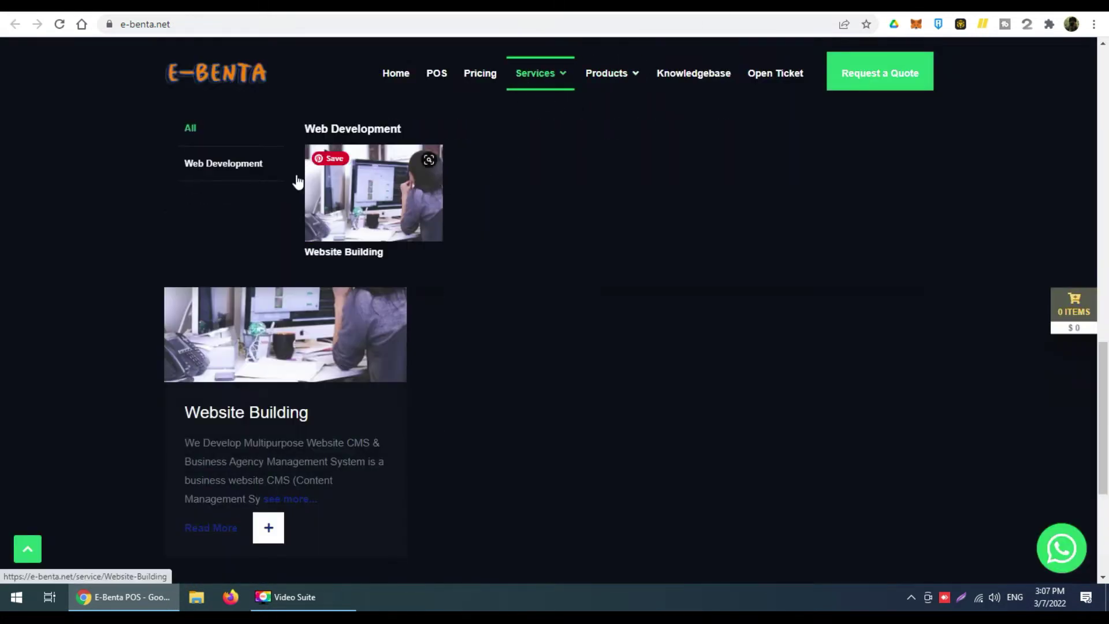
pyautogui.click(559, 72)
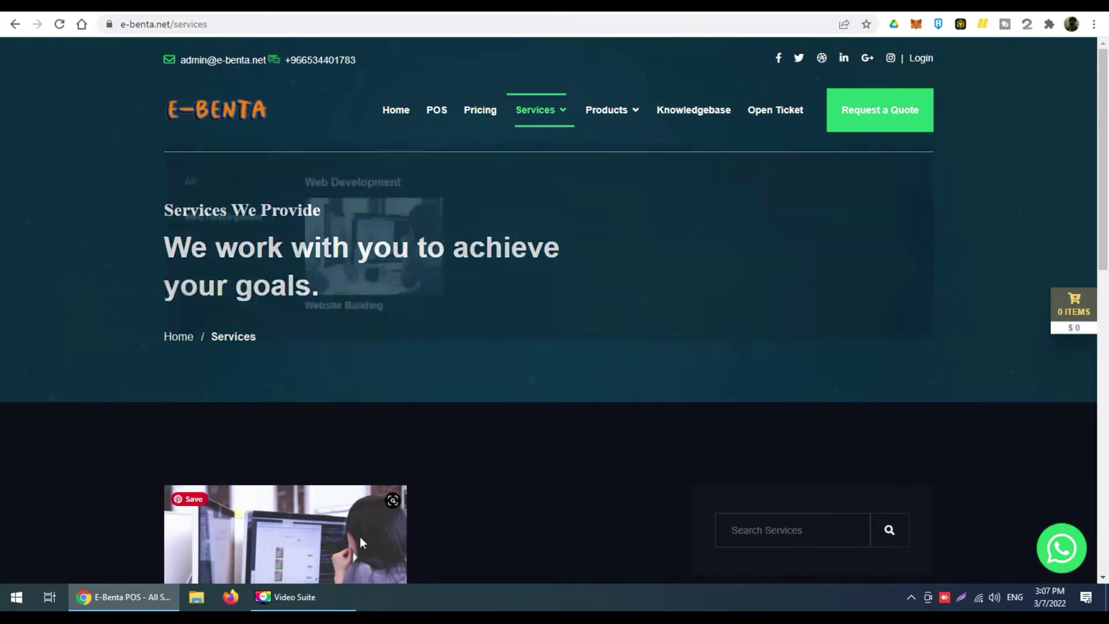
pyautogui.scroll(-5, 432, 472)
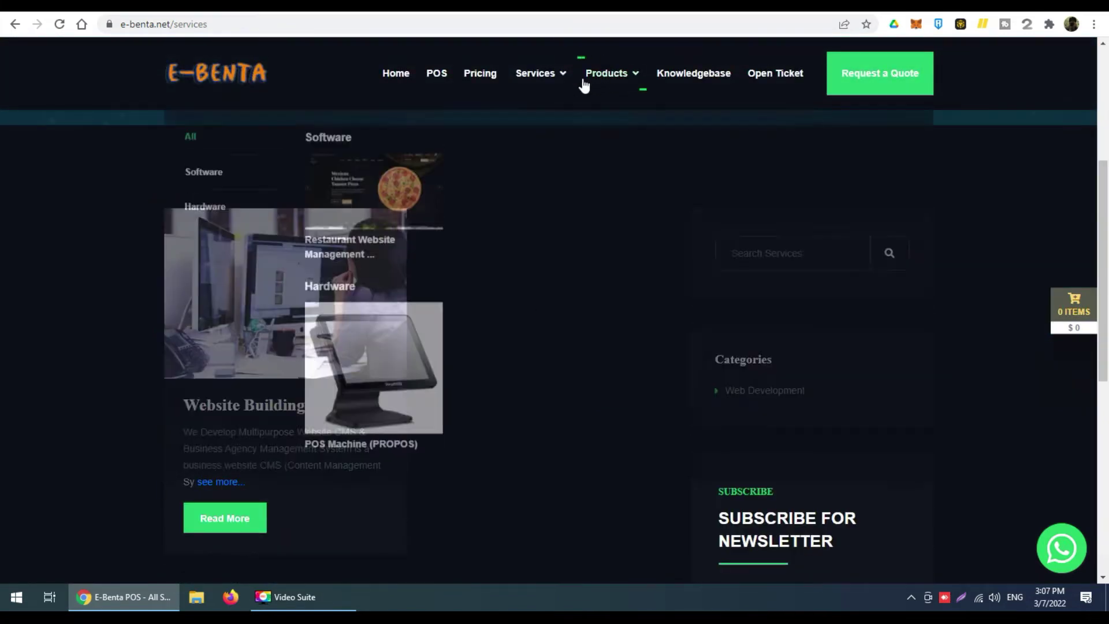
pyautogui.moveTo(519, 77)
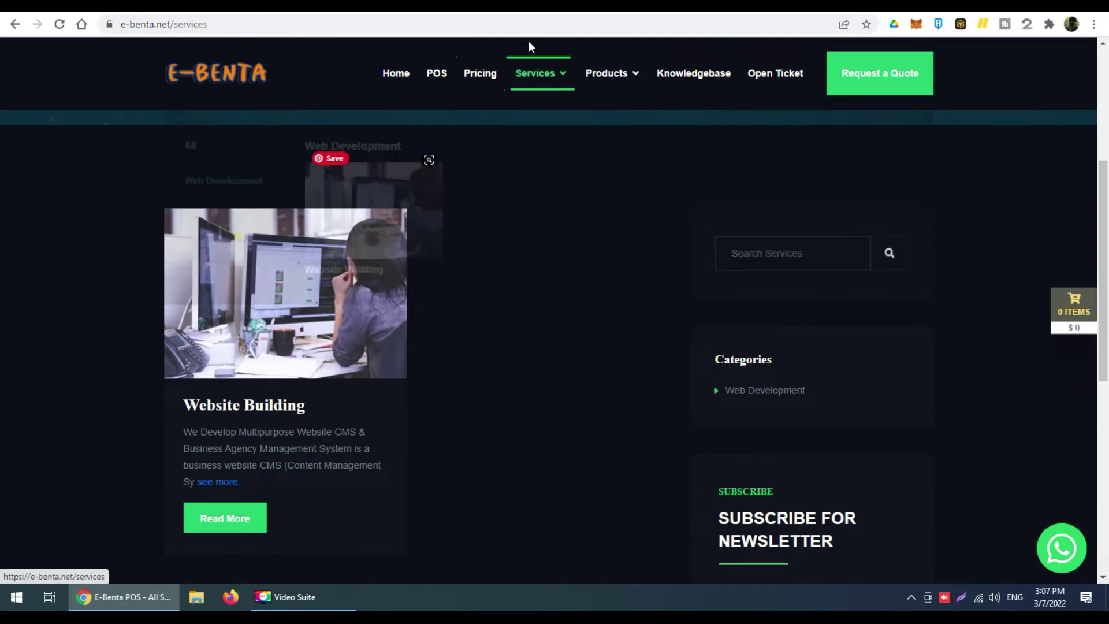
# Open the main menu builder in the admin and compare its website menus with the live site's navigation.
pyautogui.click(549, 12)
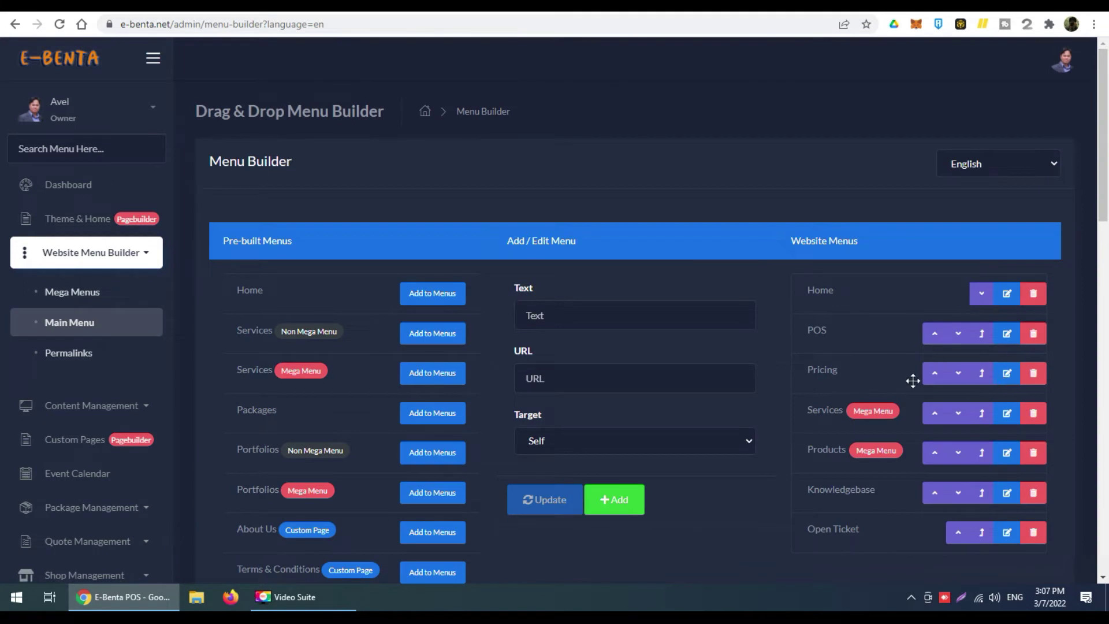
pyautogui.scroll(-2, 918, 384)
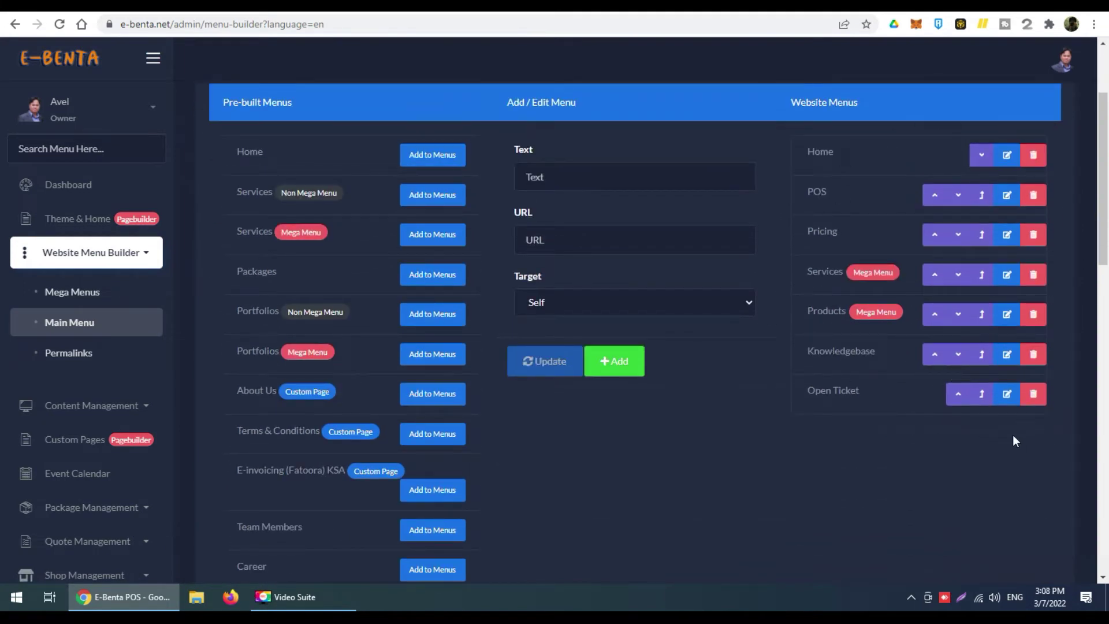
pyautogui.click(676, 7)
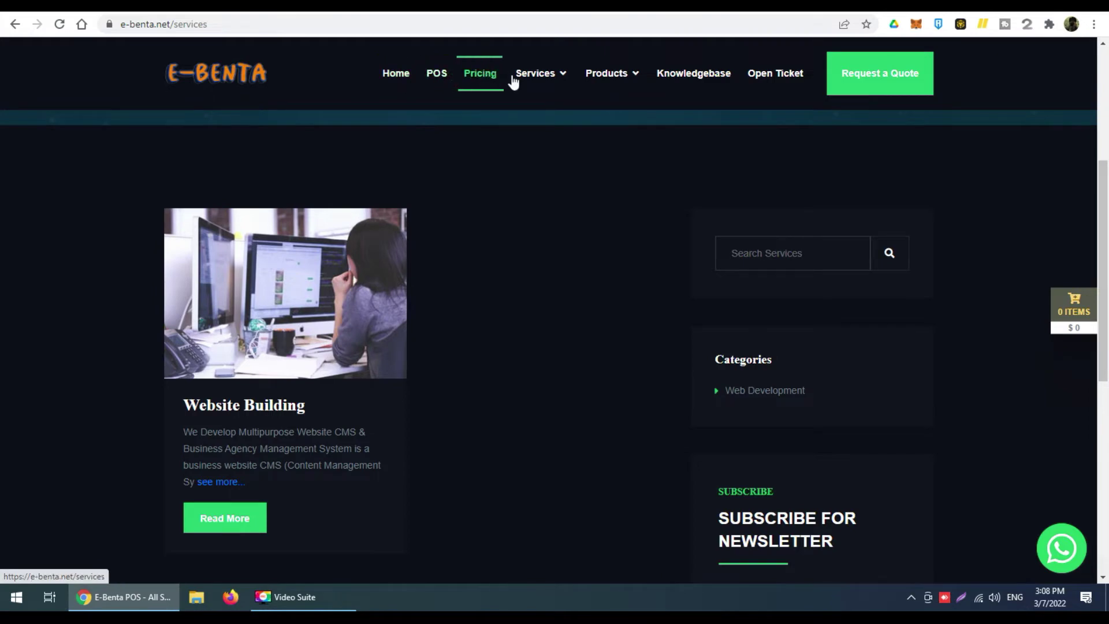
pyautogui.moveTo(560, 85)
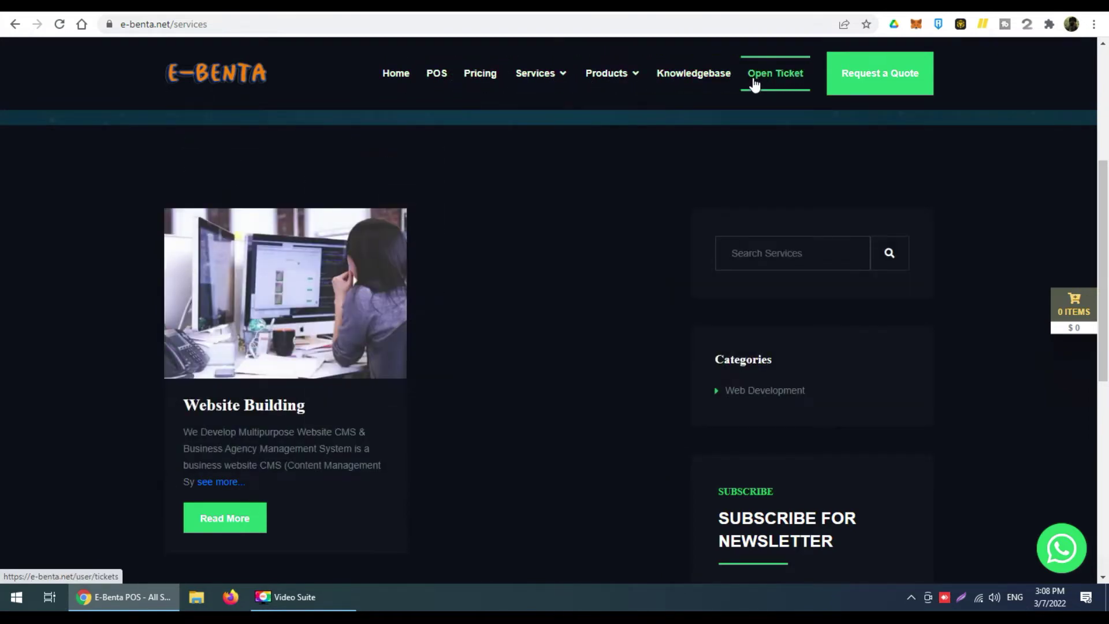
# Add the pre-built Career item to the website menus in the admin menu builder and save the menu.
pyautogui.click(658, 15)
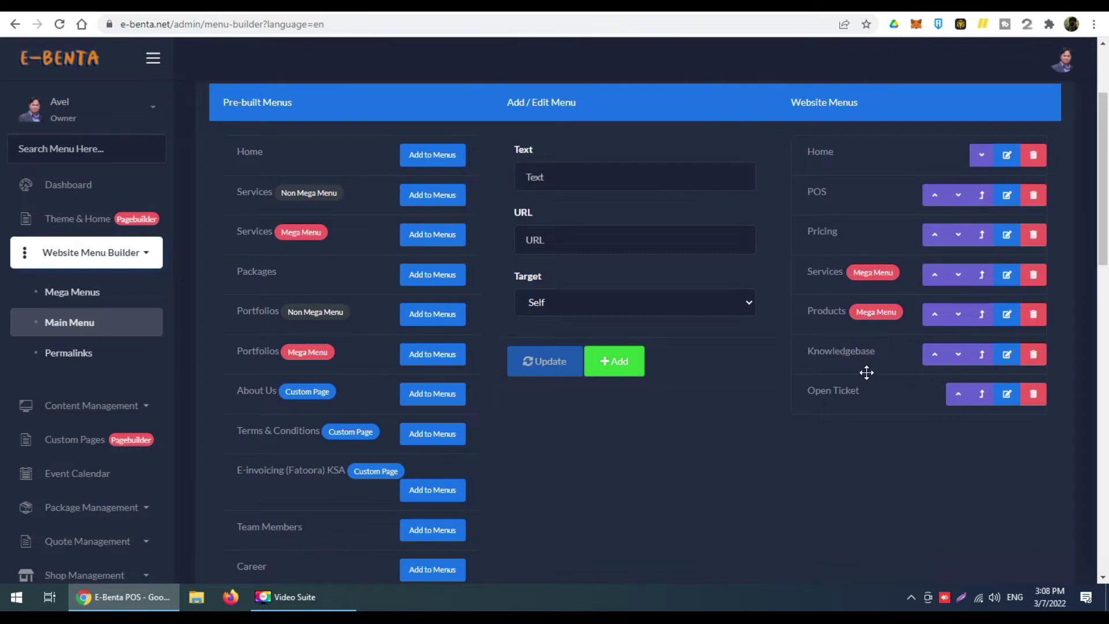
pyautogui.scroll(-3, 884, 349)
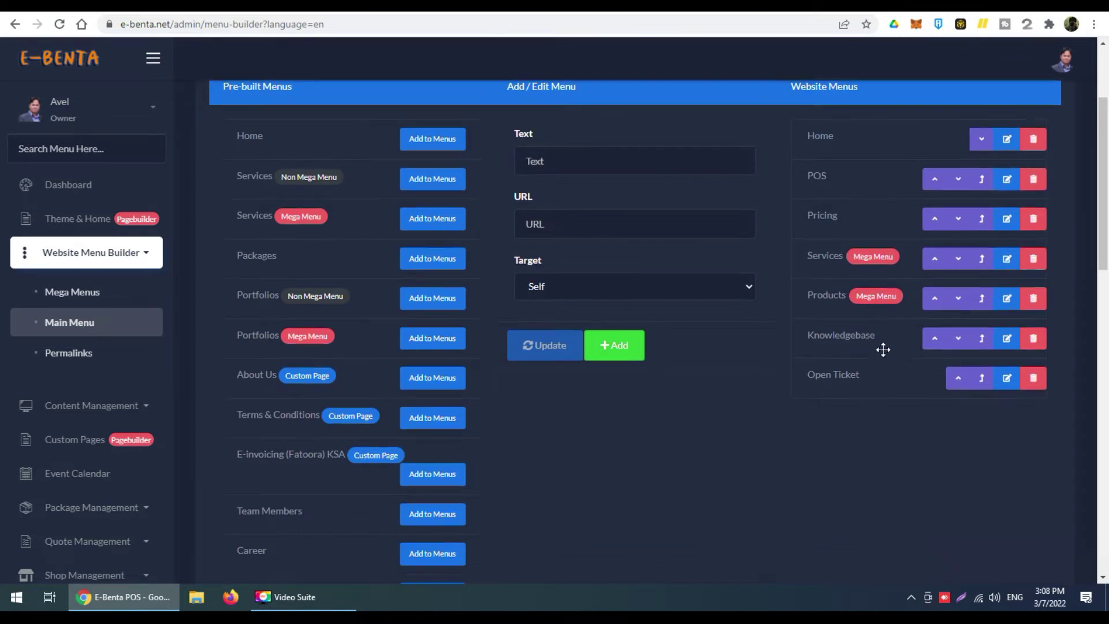
pyautogui.scroll(-3, 362, 401)
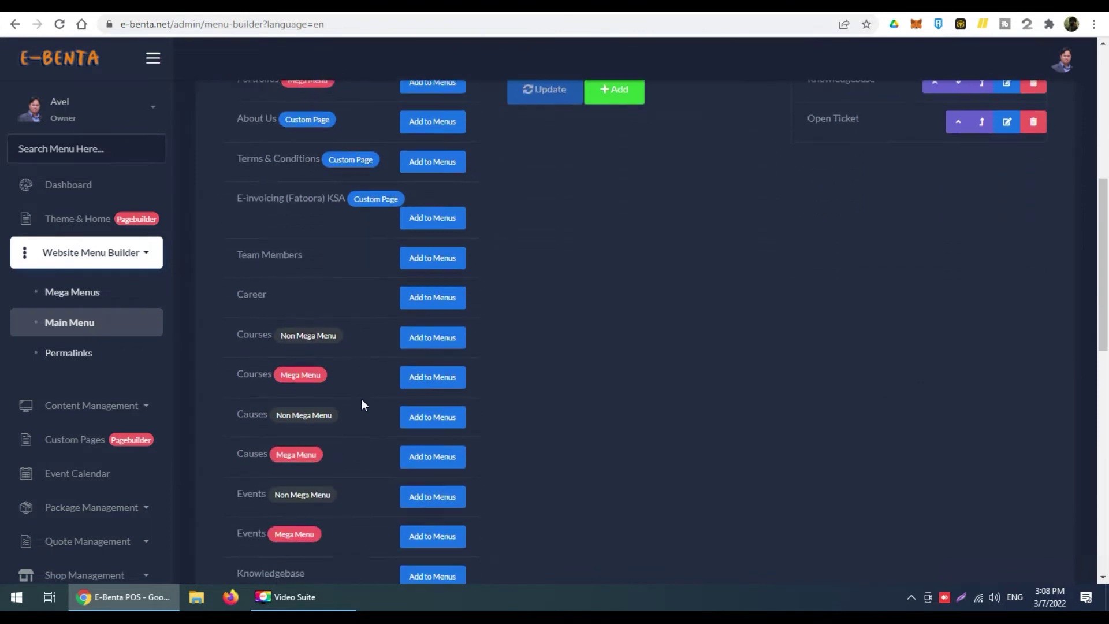
pyautogui.click(428, 293)
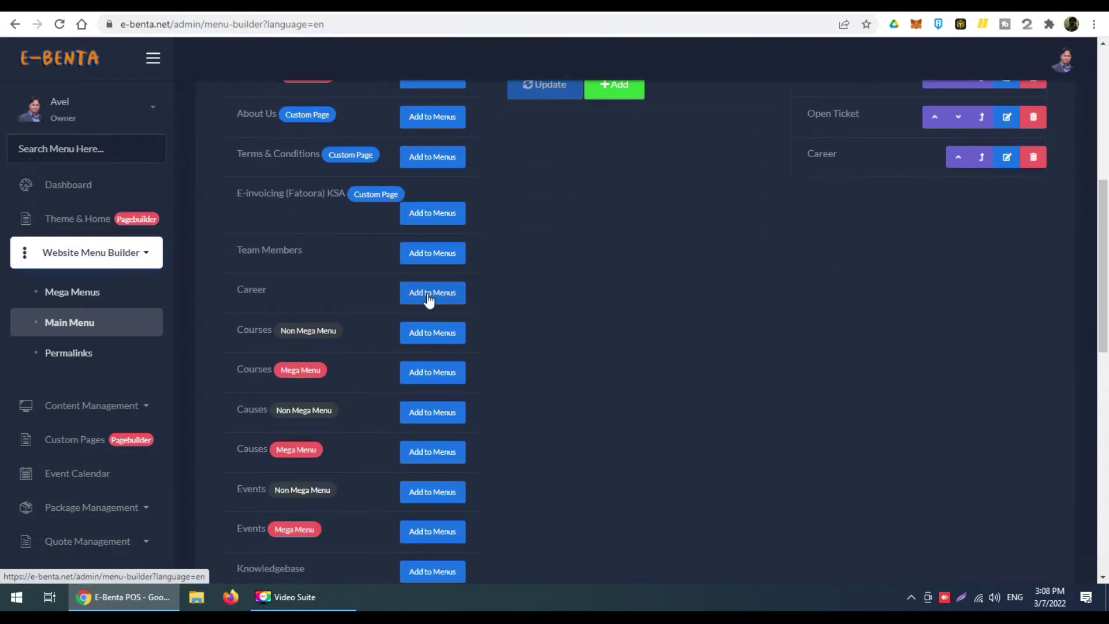
pyautogui.scroll(3, 1042, 261)
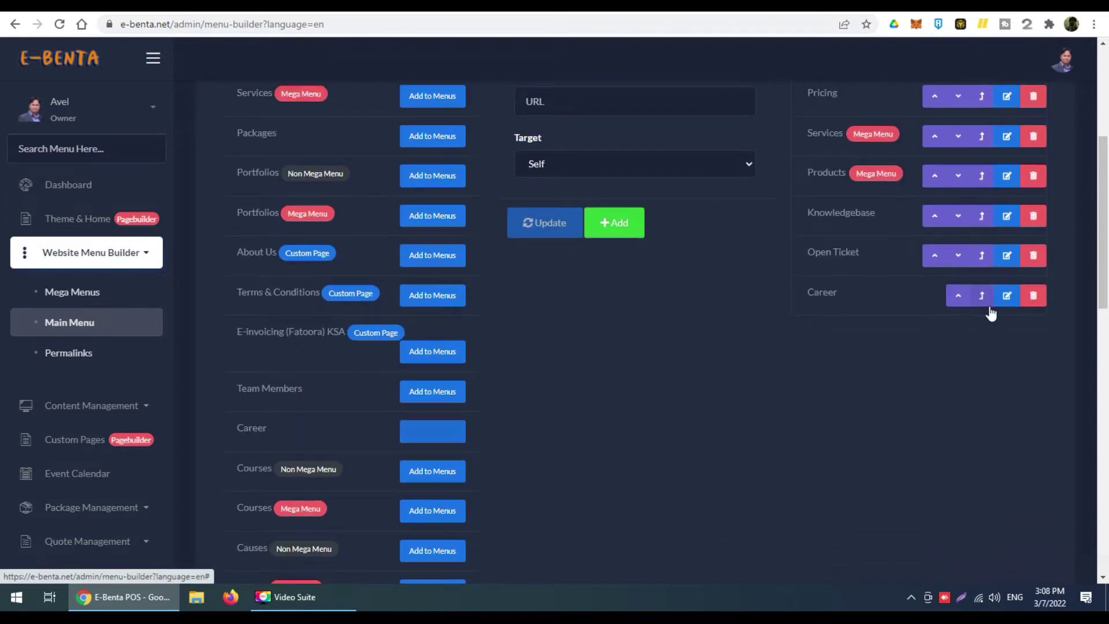
pyautogui.moveTo(1103, 229); pyautogui.dragTo(696, 519)
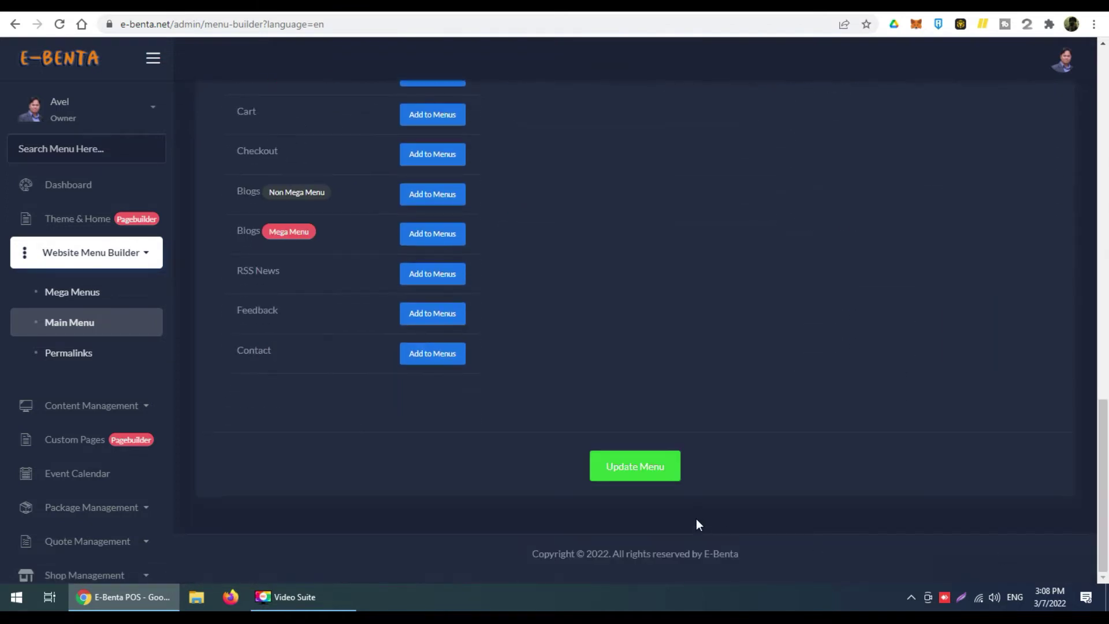
pyautogui.click(651, 474)
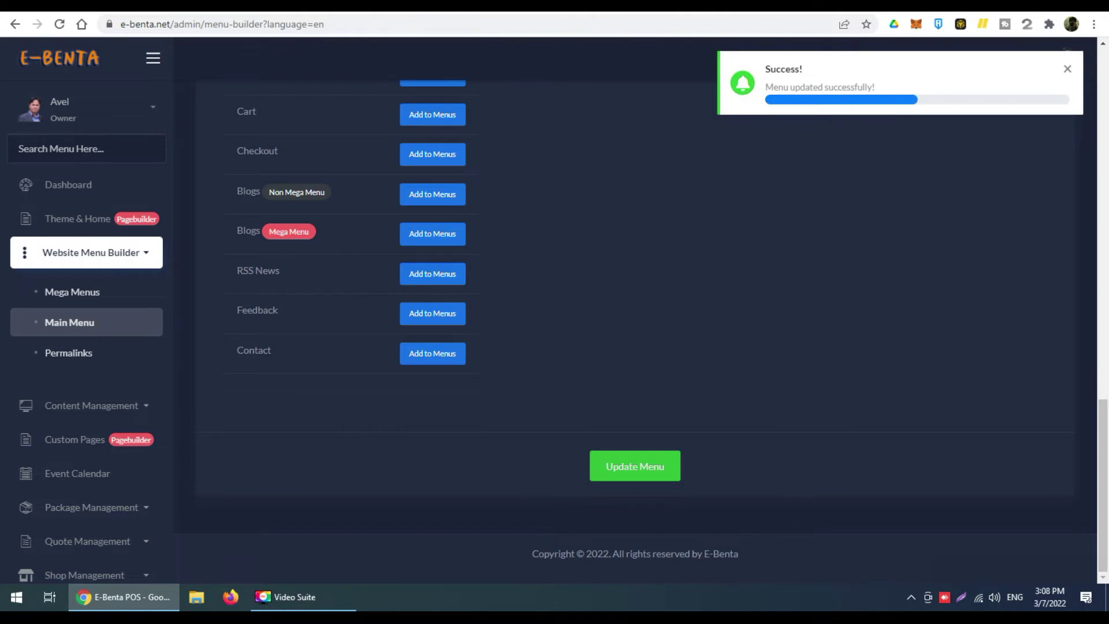
# Reload the live site's home page, open the Career page and review its job listing and job categories.
pyautogui.click(761, 7)
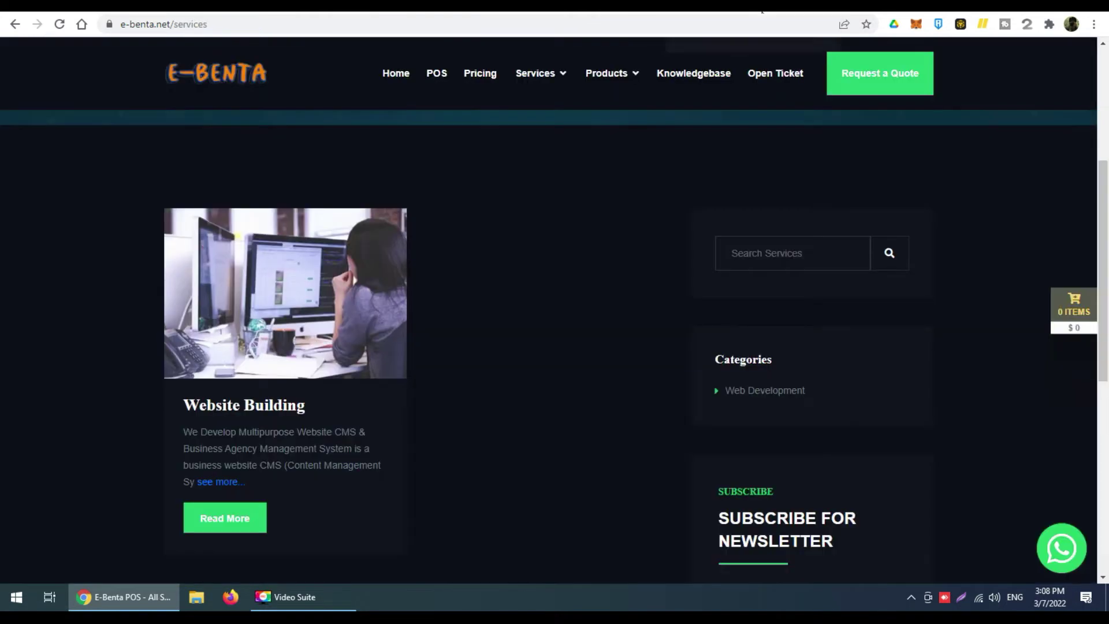
pyautogui.click(182, 79)
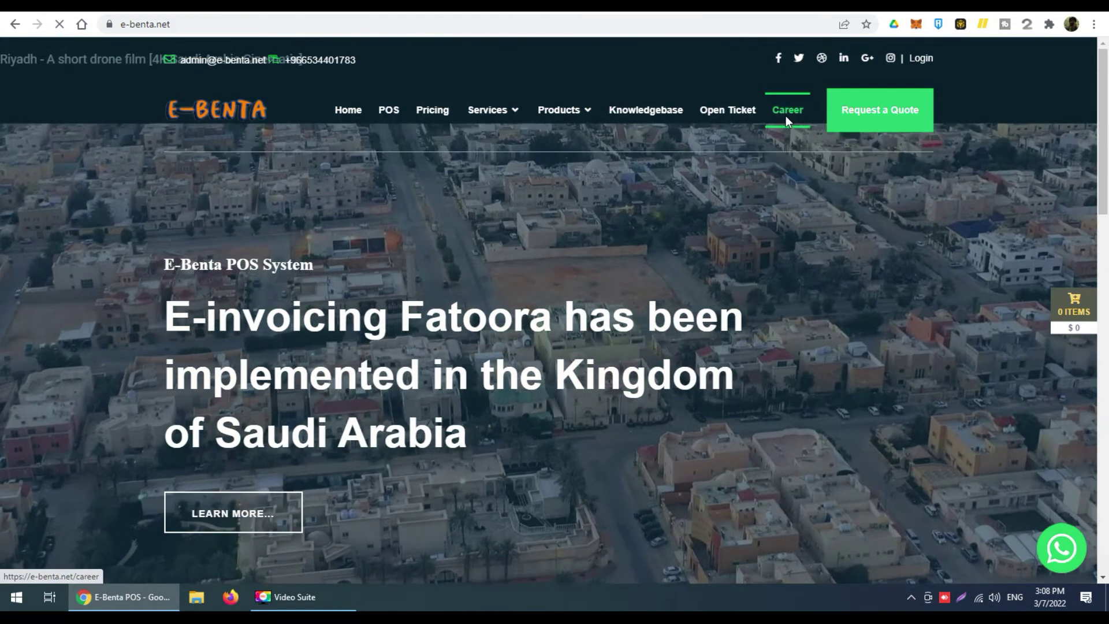
pyautogui.click(787, 115)
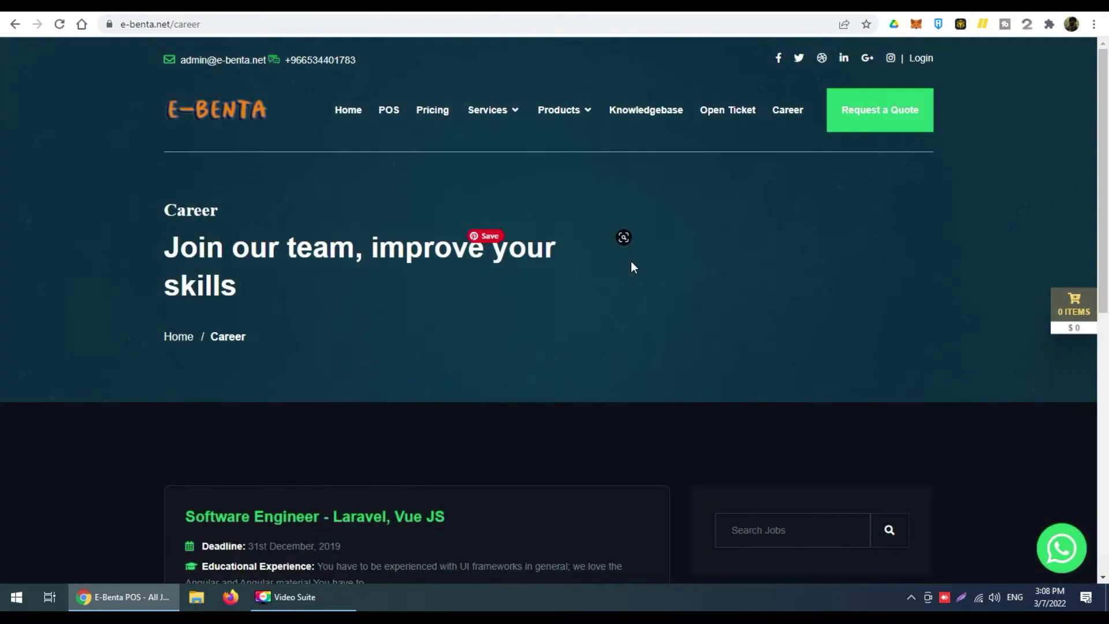
pyautogui.scroll(-3, 460, 305)
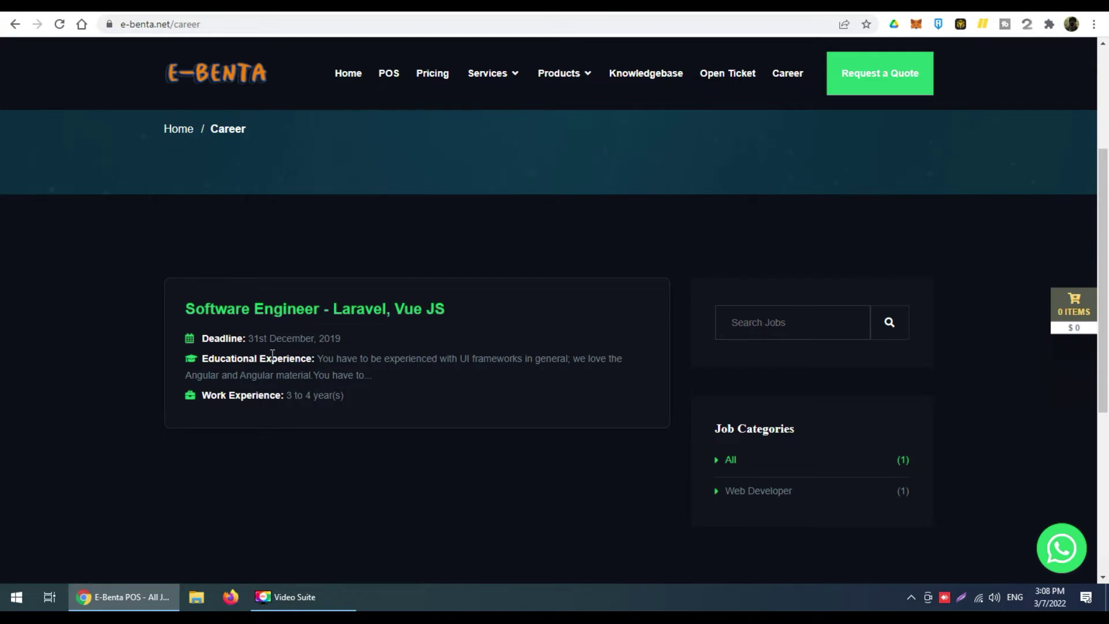
pyautogui.moveTo(263, 342); pyautogui.dragTo(422, 353)
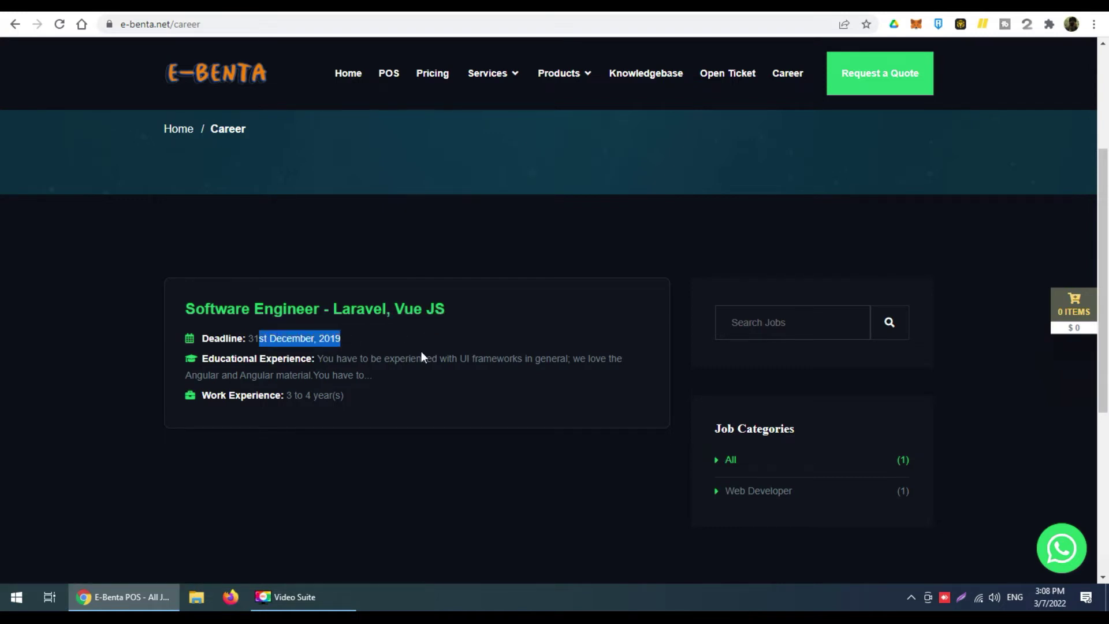
pyautogui.click(465, 428)
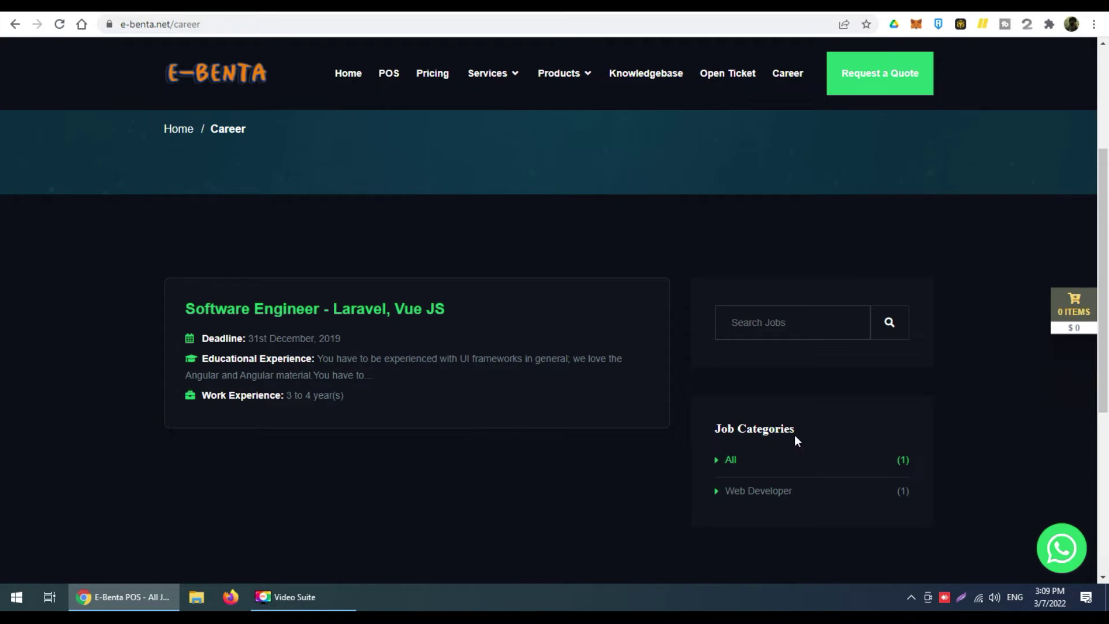
pyautogui.click(730, 460)
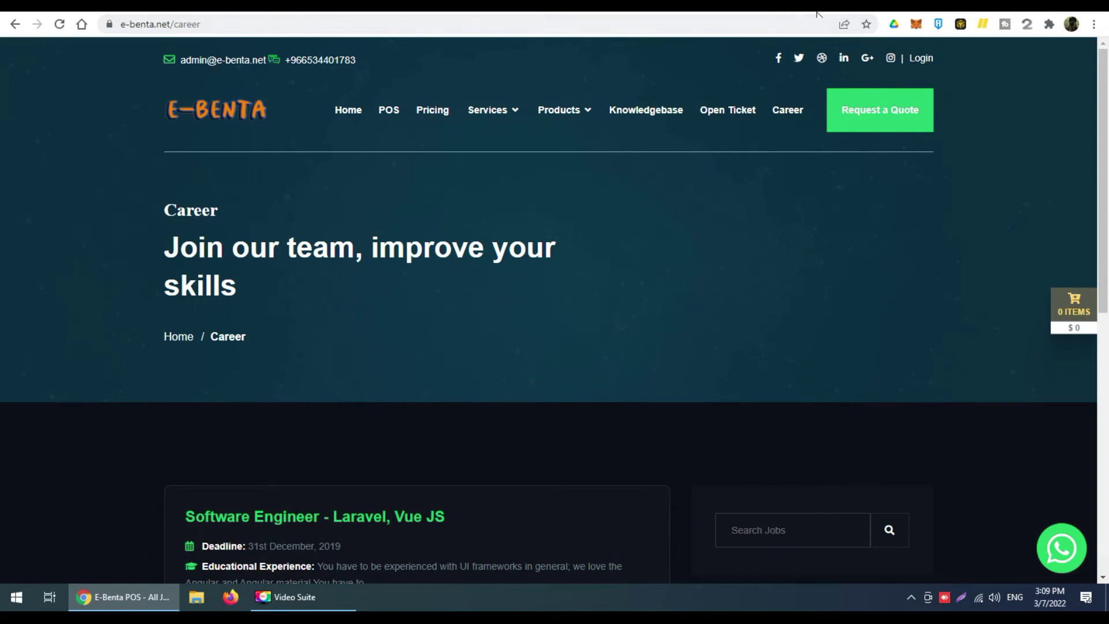
# Delete the Career item from the website menus in the admin menu builder and save the menu.
pyautogui.click(599, 11)
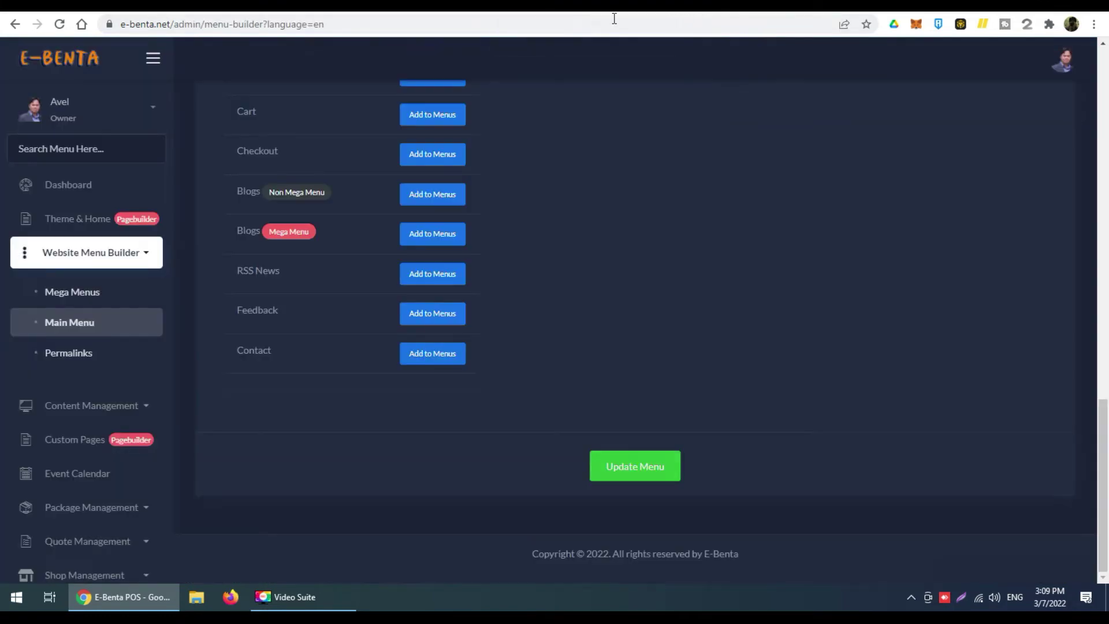
pyautogui.scroll(10, 777, 373)
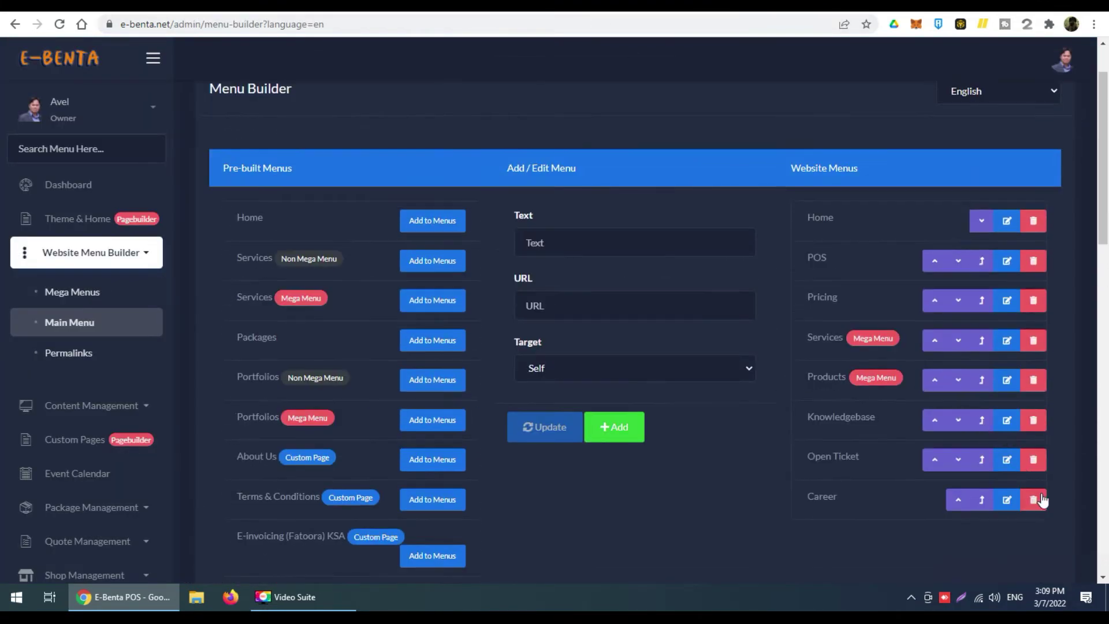
pyautogui.click(1034, 501)
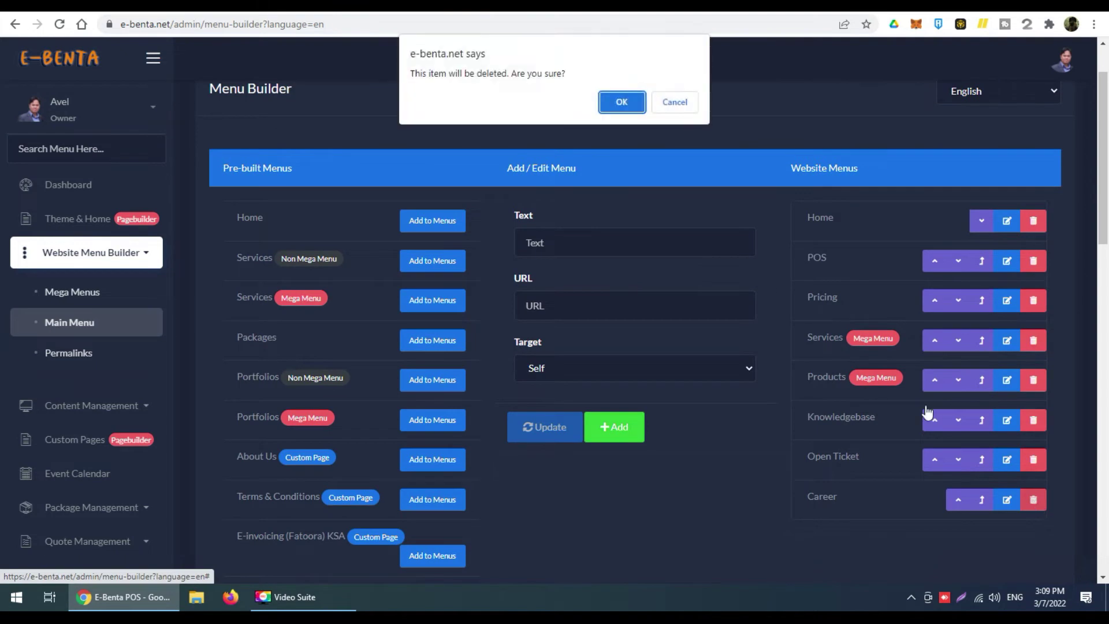
pyautogui.click(628, 102)
pyautogui.scroll(-15, 644, 400)
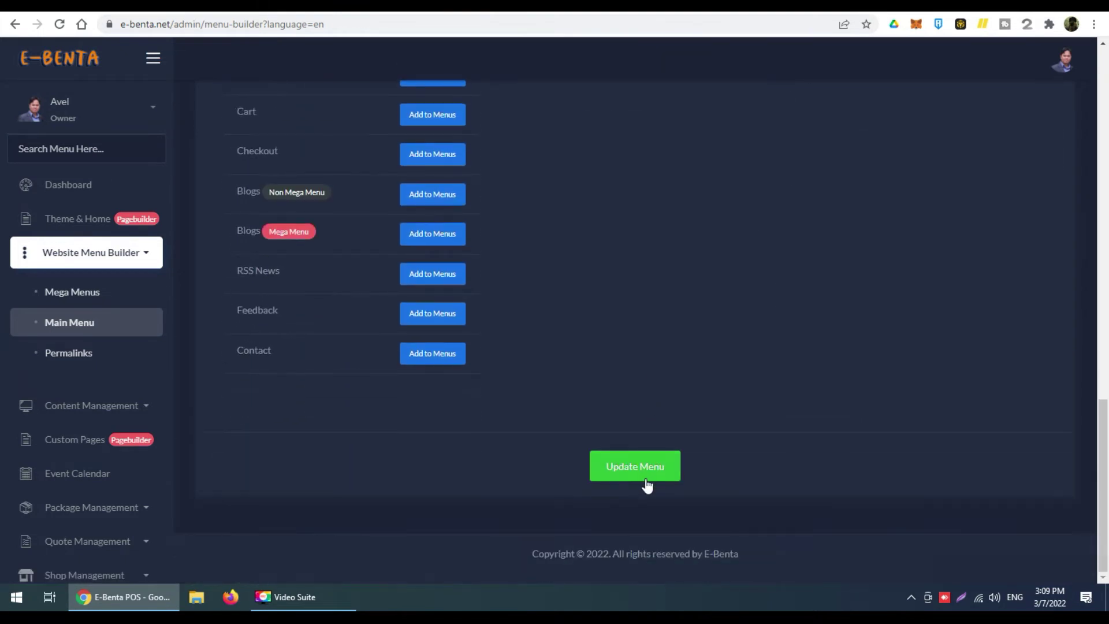
pyautogui.click(640, 481)
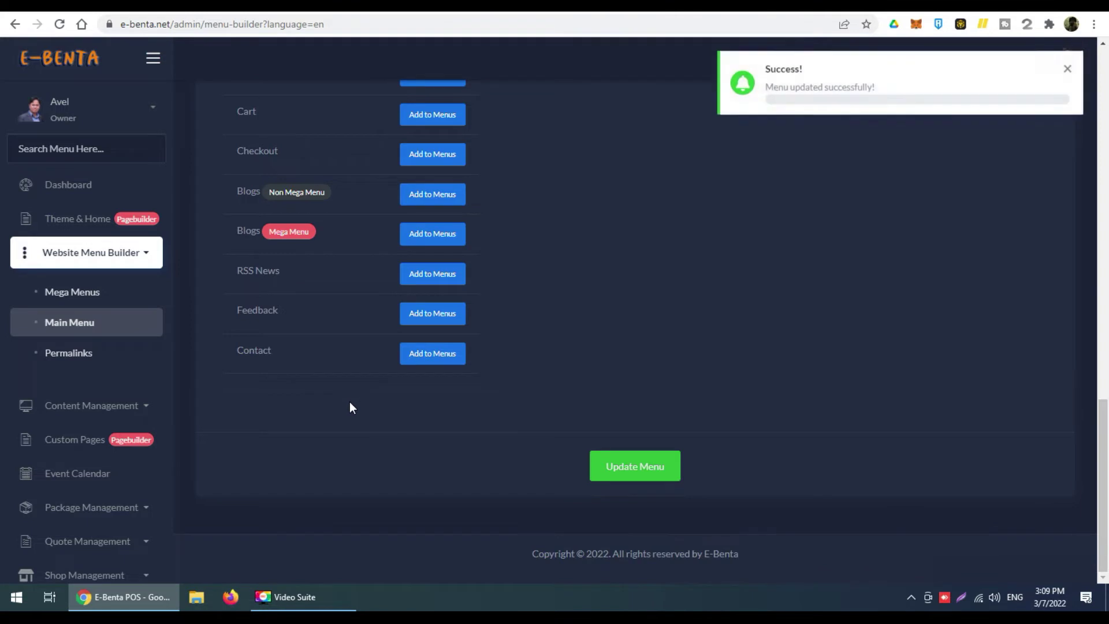
# Open the permalink settings, cut out the Packages permalink and try to update the permalinks with that field empty.
pyautogui.click(64, 357)
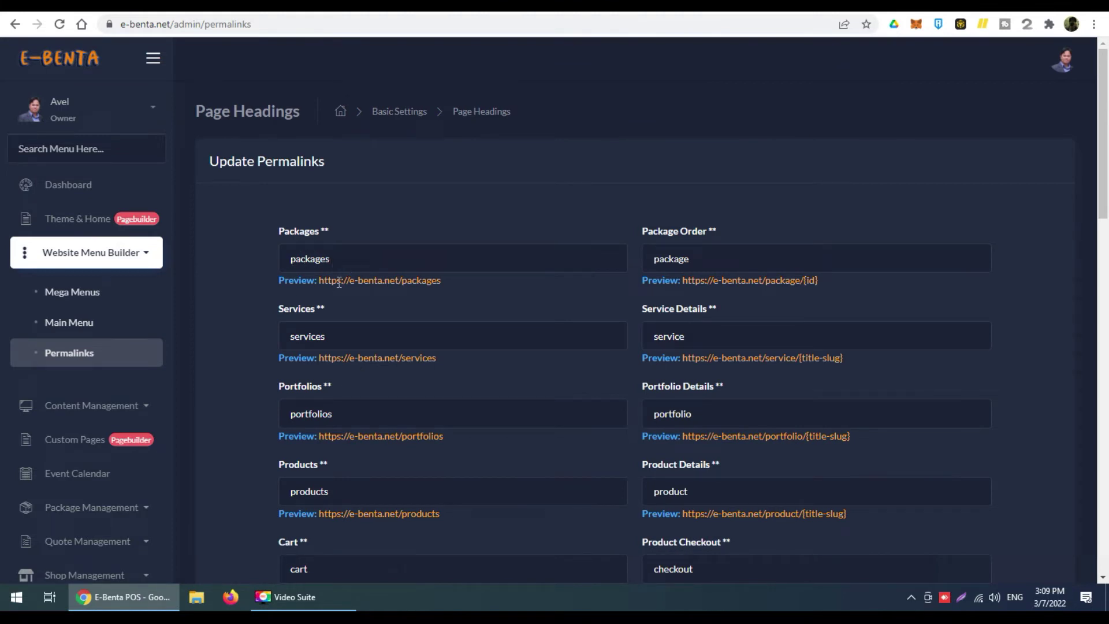
pyautogui.moveTo(320, 280); pyautogui.dragTo(419, 281)
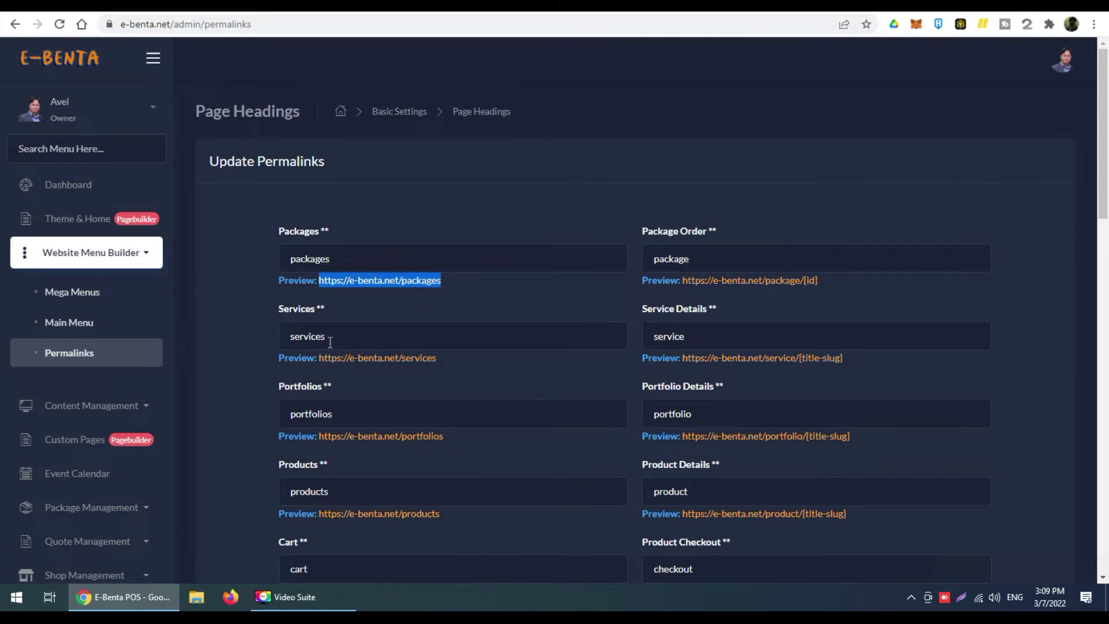
pyautogui.doubleClick(324, 259)
pyautogui.hotkey('ctrl', 'c')
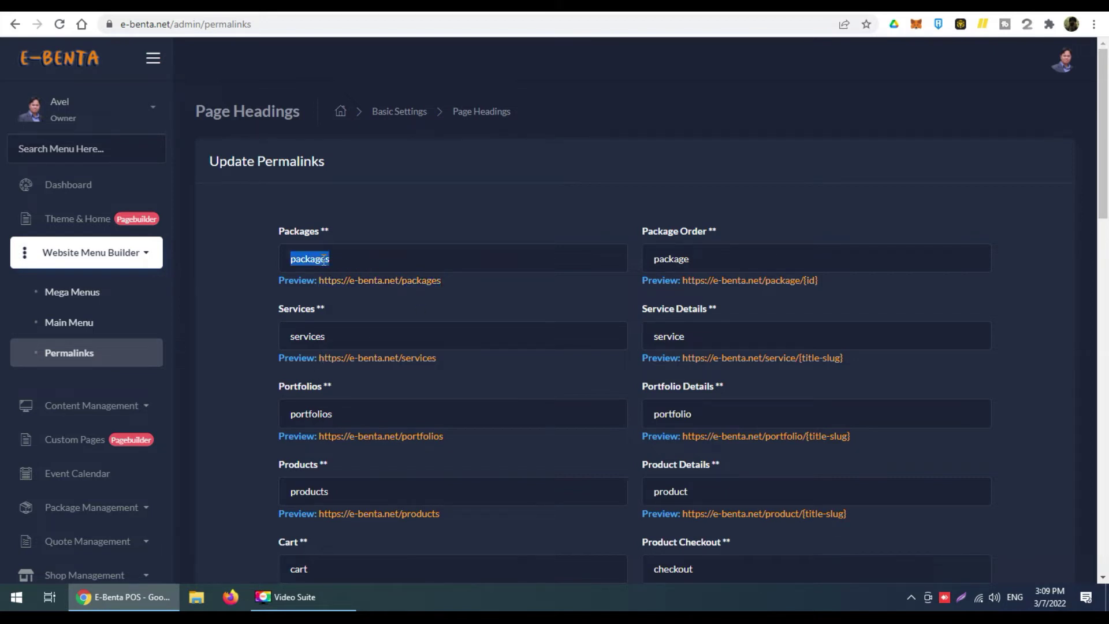
pyautogui.rightClick(324, 258)
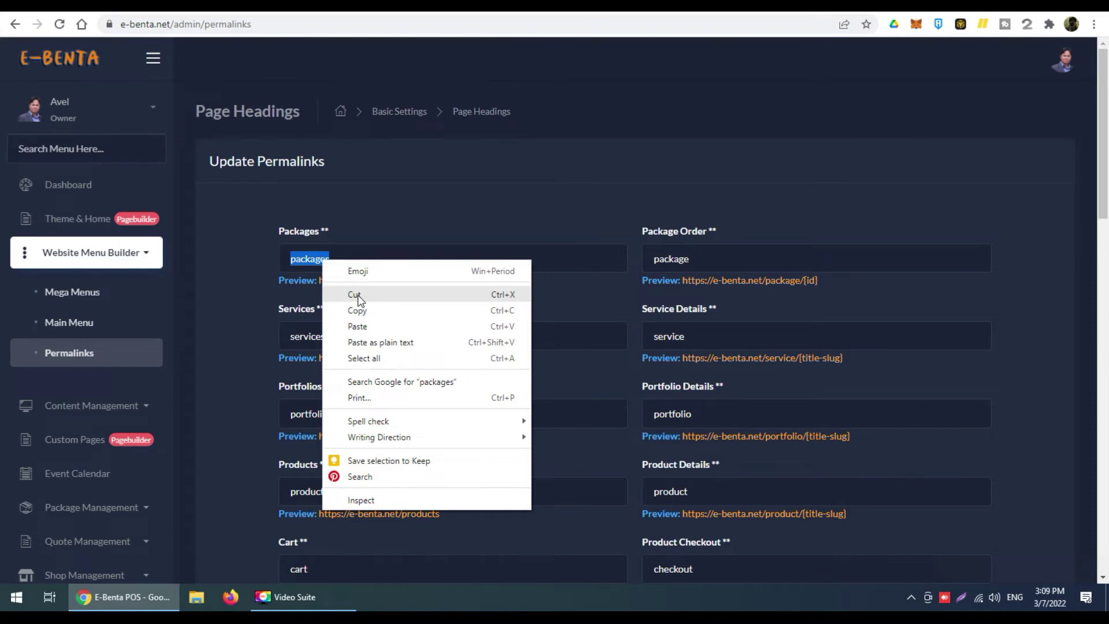
pyautogui.click(355, 296)
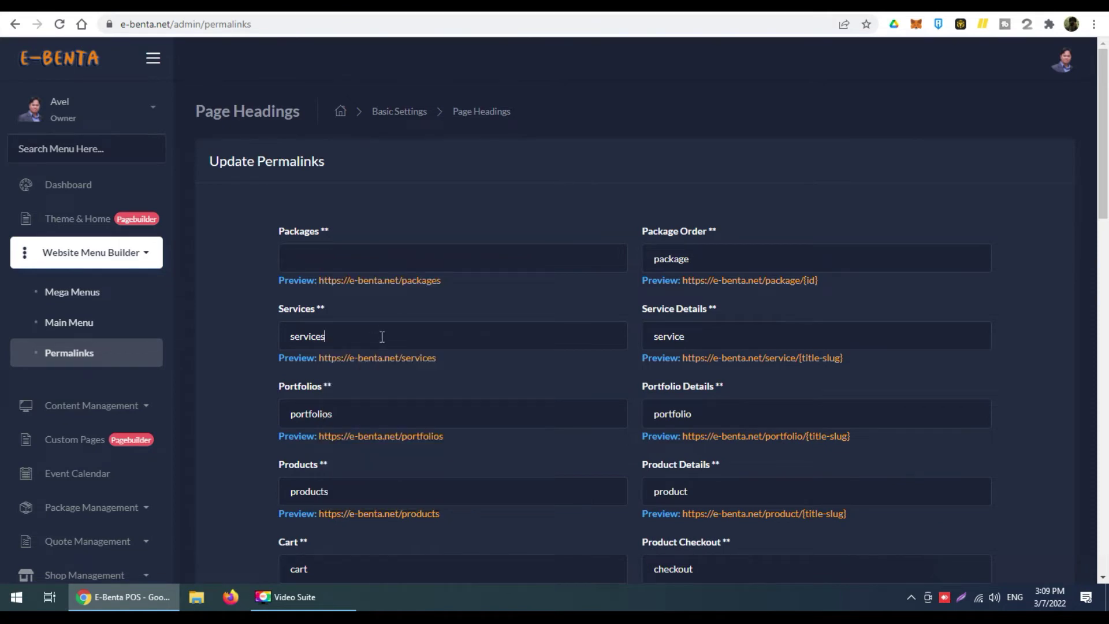
pyautogui.scroll(-15, 487, 342)
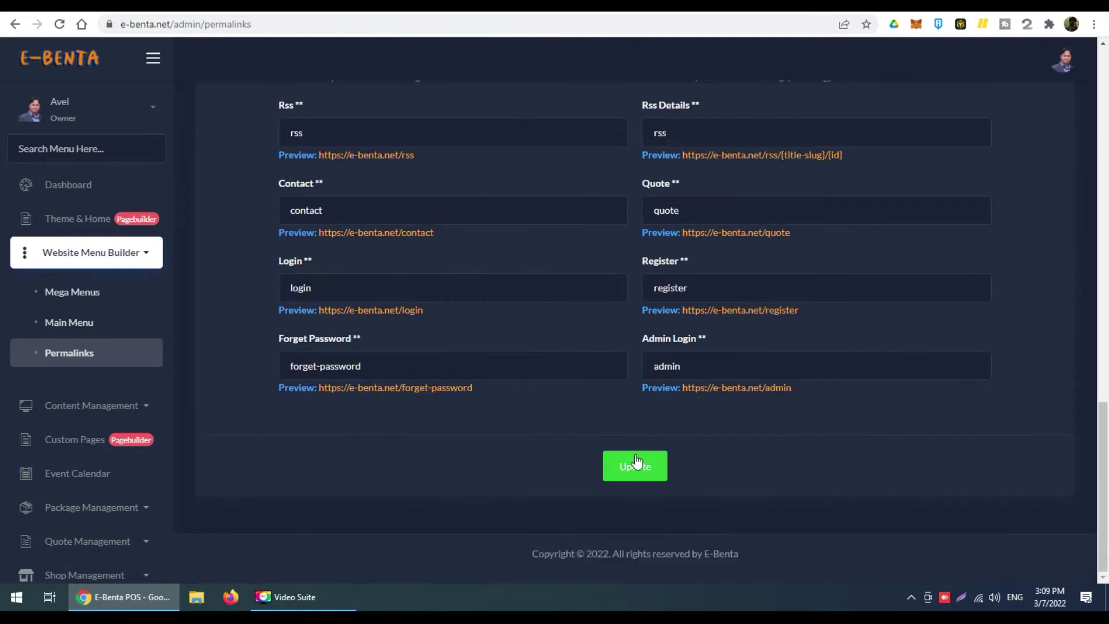
pyautogui.click(615, 469)
pyautogui.scroll(15, 367, 401)
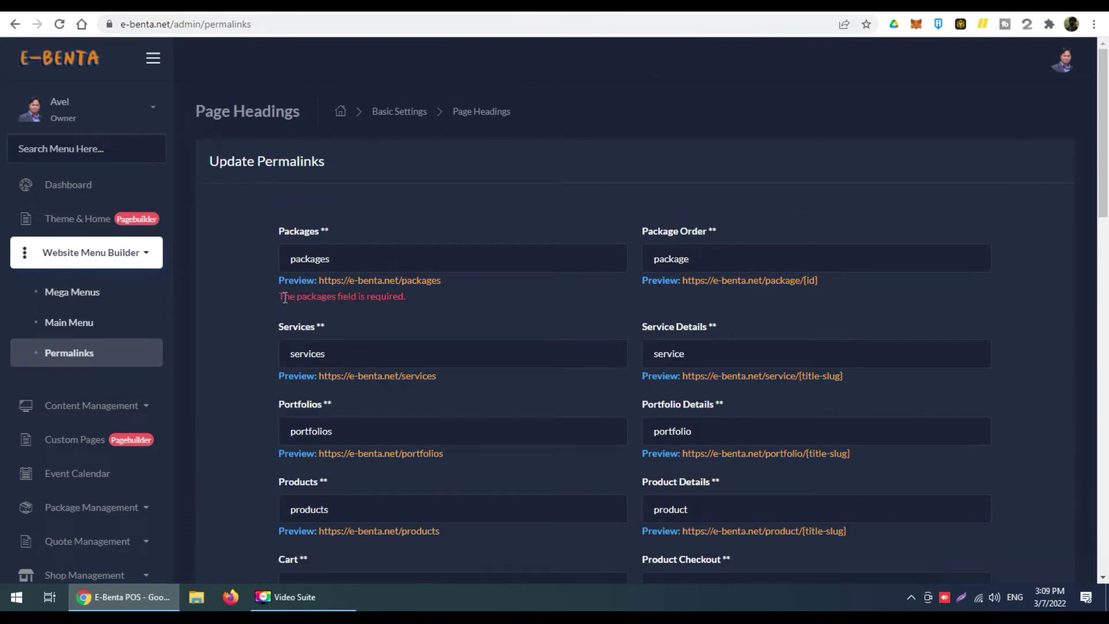
# Restore "packages" in the Packages permalink field and update the permalinks.
pyautogui.moveTo(284, 298); pyautogui.dragTo(408, 297)
pyautogui.click(380, 257)
pyautogui.doubleClick(315, 258)
pyautogui.rightClick(315, 258)
pyautogui.click(356, 323)
pyautogui.scroll(-15, 446, 354)
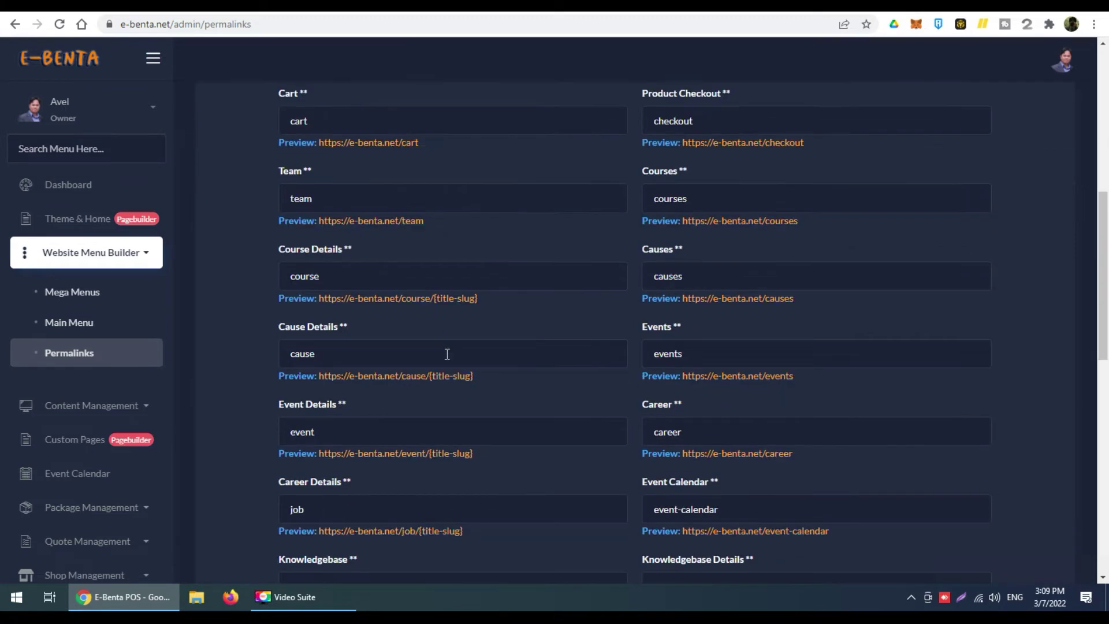
pyautogui.scroll(-3, 489, 382)
pyautogui.click(633, 465)
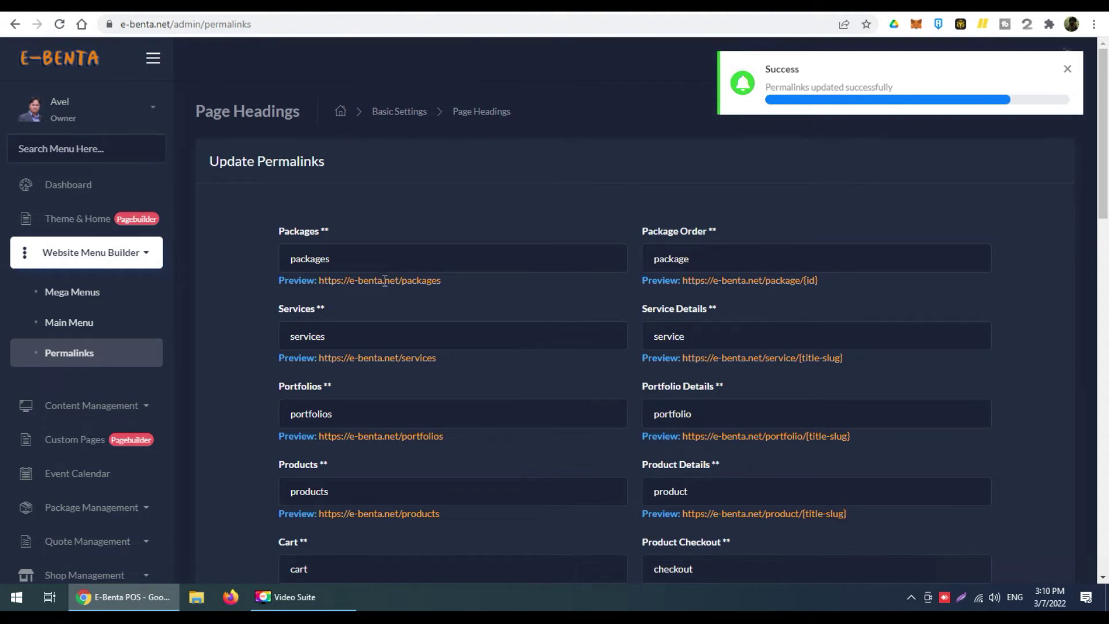
# Open the static version of the hero section under the home page content settings and review its image, title and text settings.
pyautogui.click(106, 253)
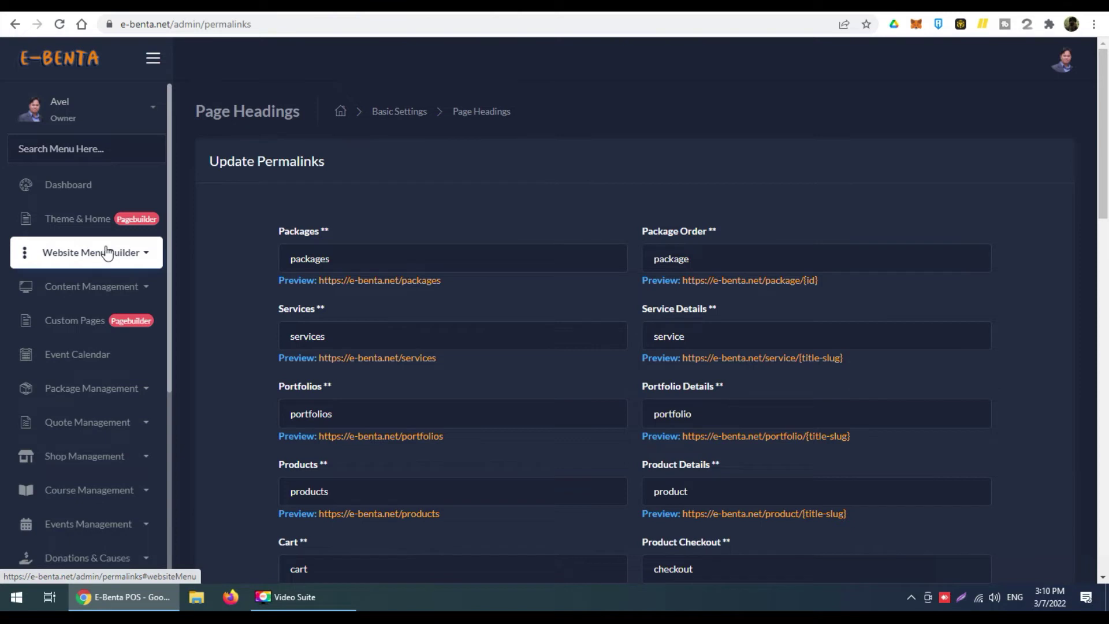
pyautogui.click(105, 288)
pyautogui.scroll(-1, 105, 298)
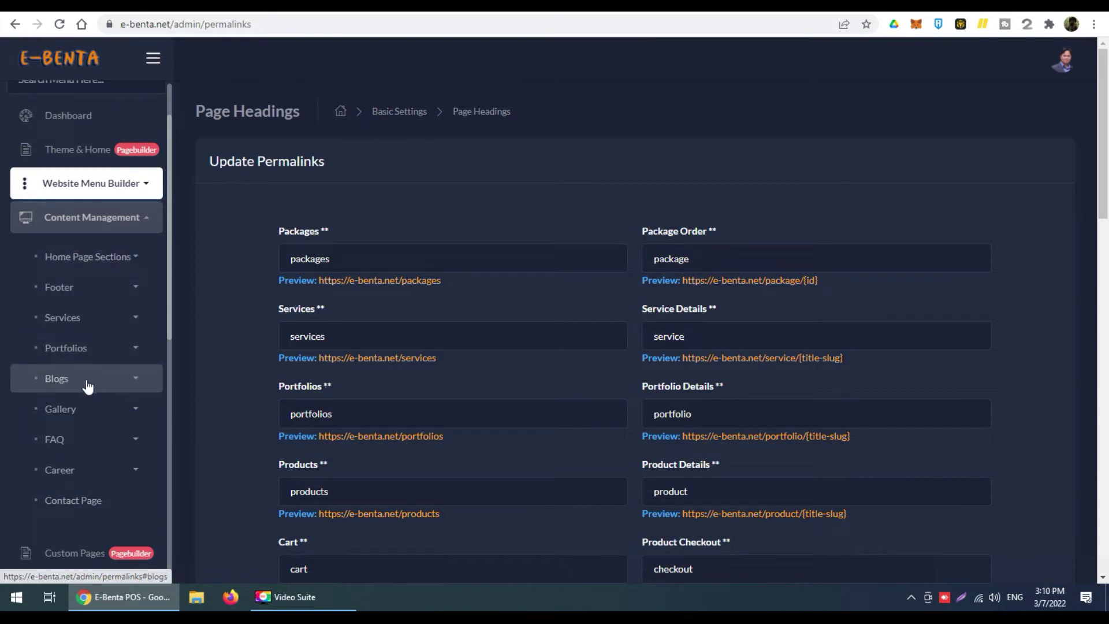
pyautogui.click(97, 260)
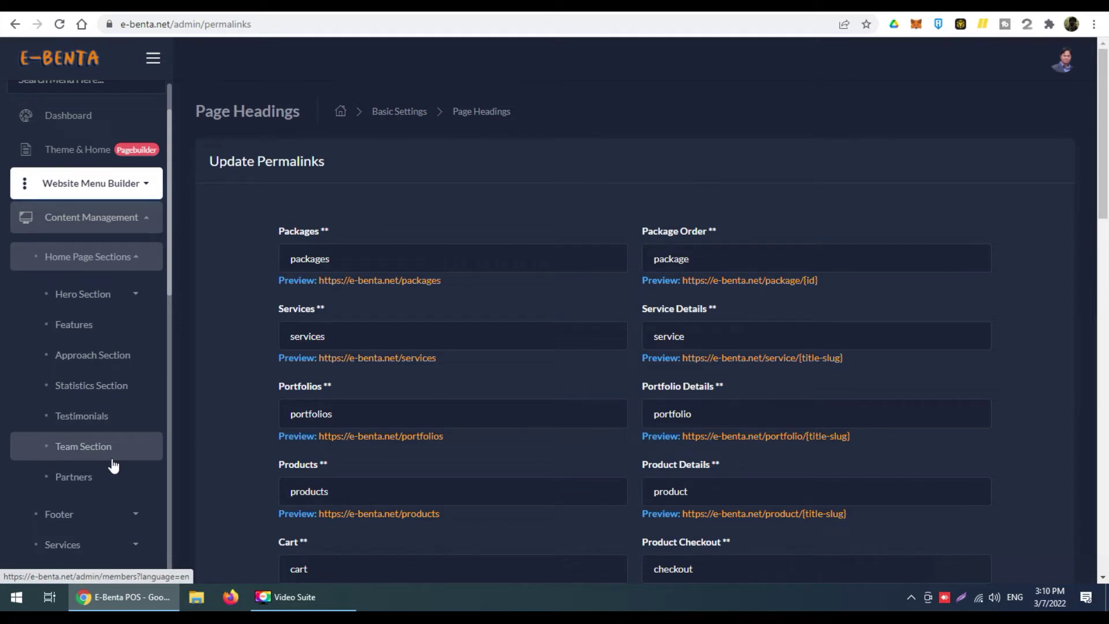
pyautogui.click(98, 303)
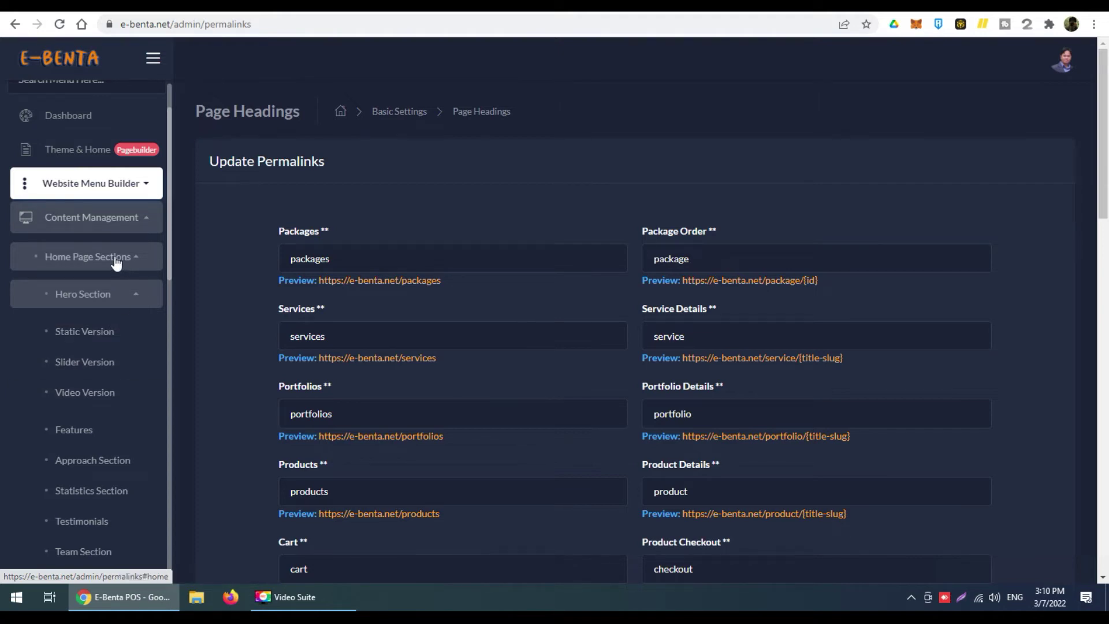
pyautogui.click(98, 343)
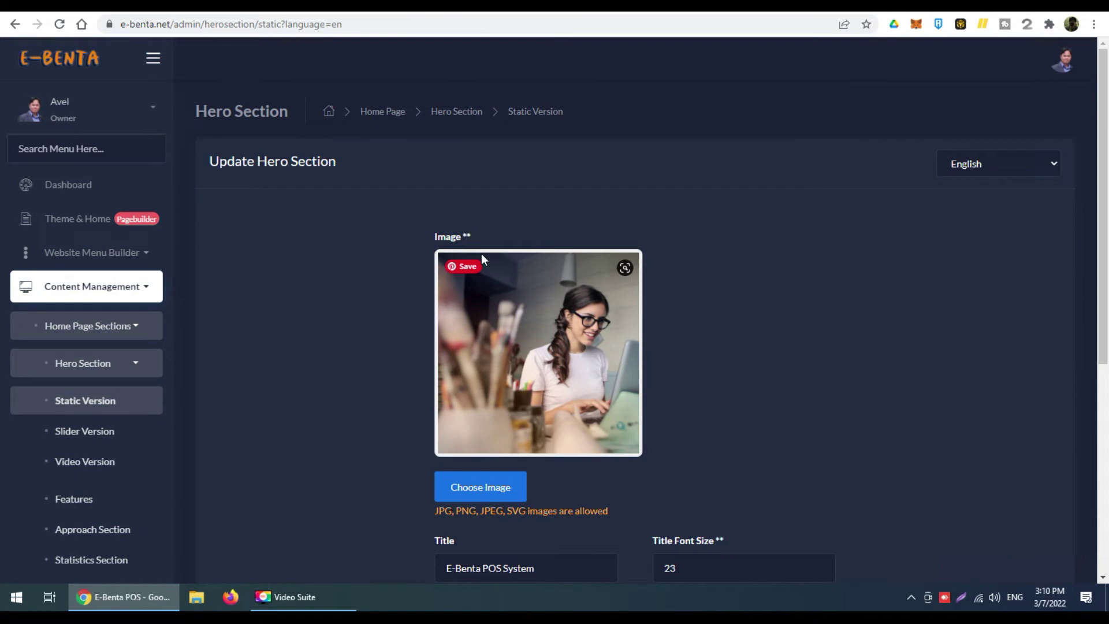
pyautogui.scroll(-4, 483, 258)
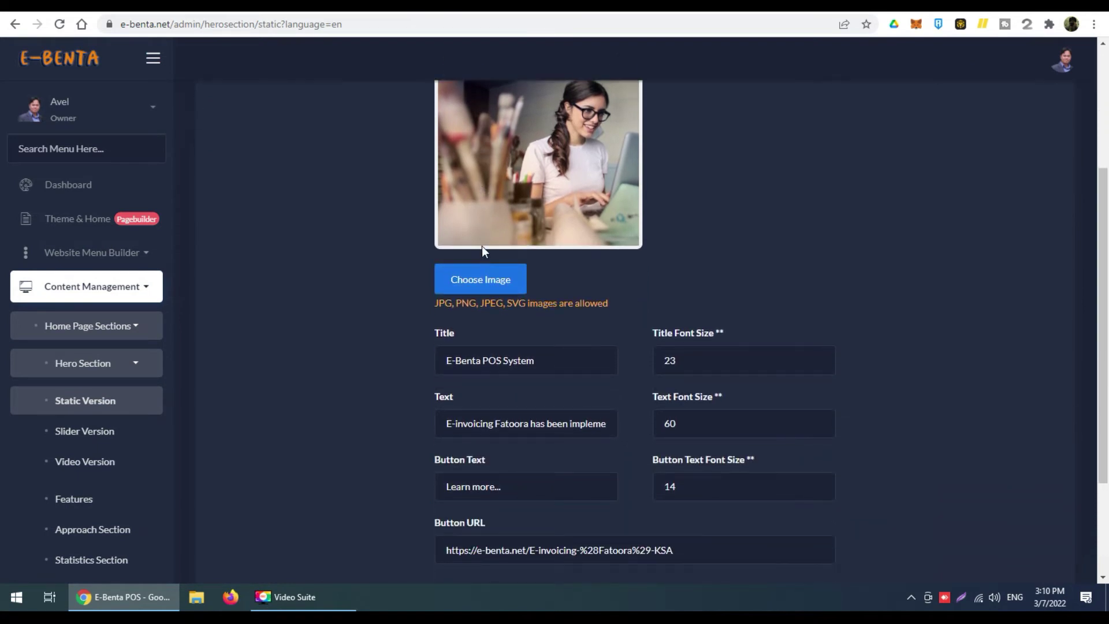
# Compare the live home page's hero banner with the title, text and button settings of the static version.
pyautogui.click(761, 14)
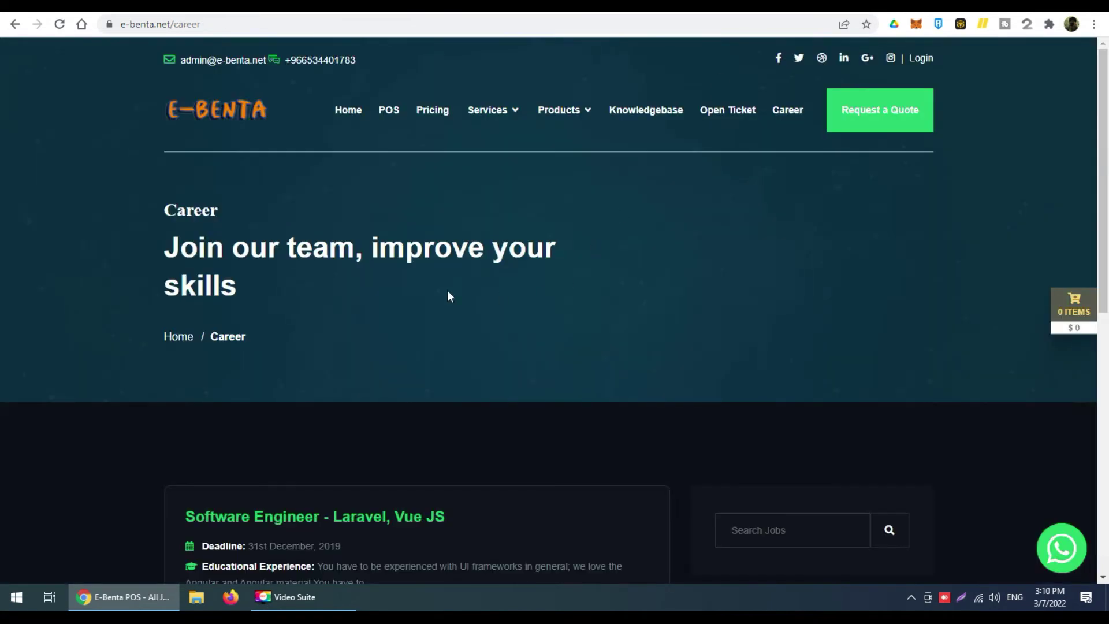
pyautogui.click(351, 109)
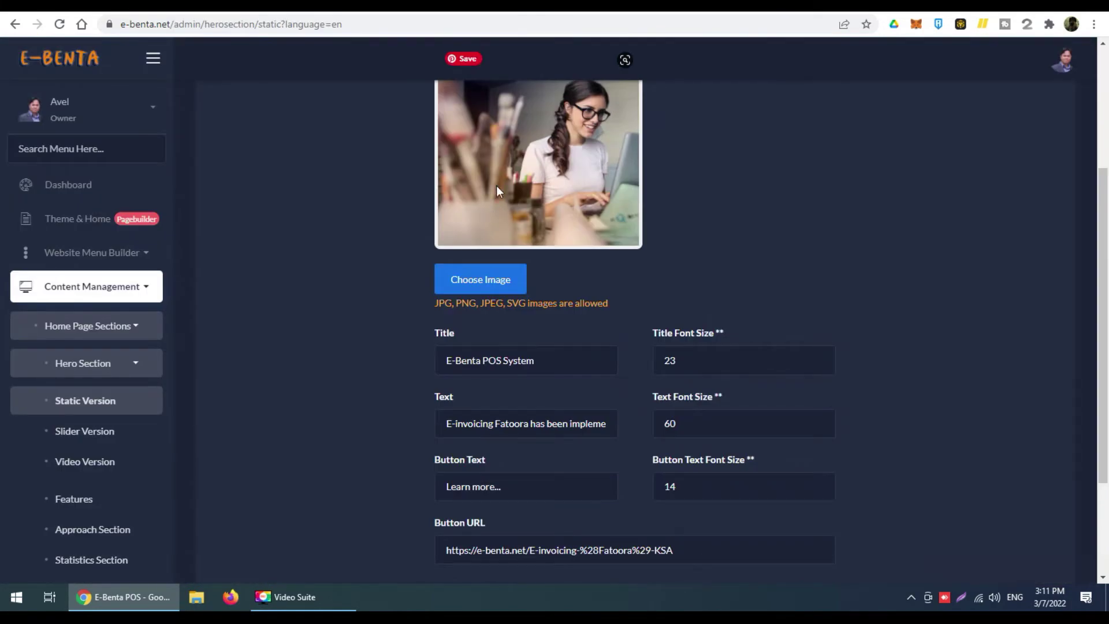
pyautogui.moveTo(549, 361); pyautogui.dragTo(453, 361)
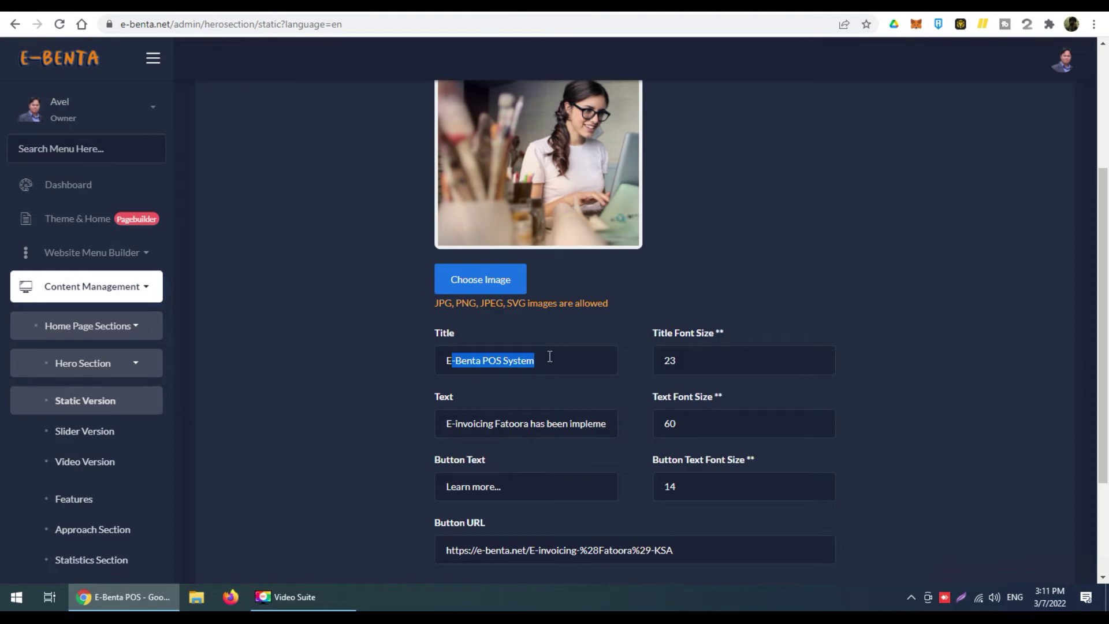
pyautogui.click(551, 357)
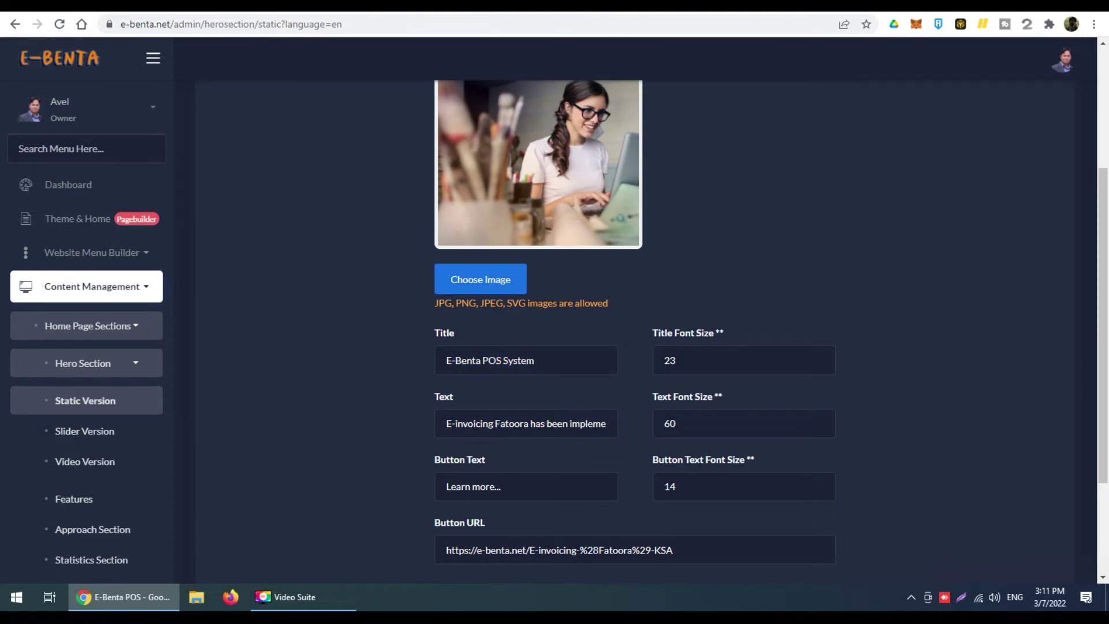
pyautogui.hotkey('ctrl', 'Tab')
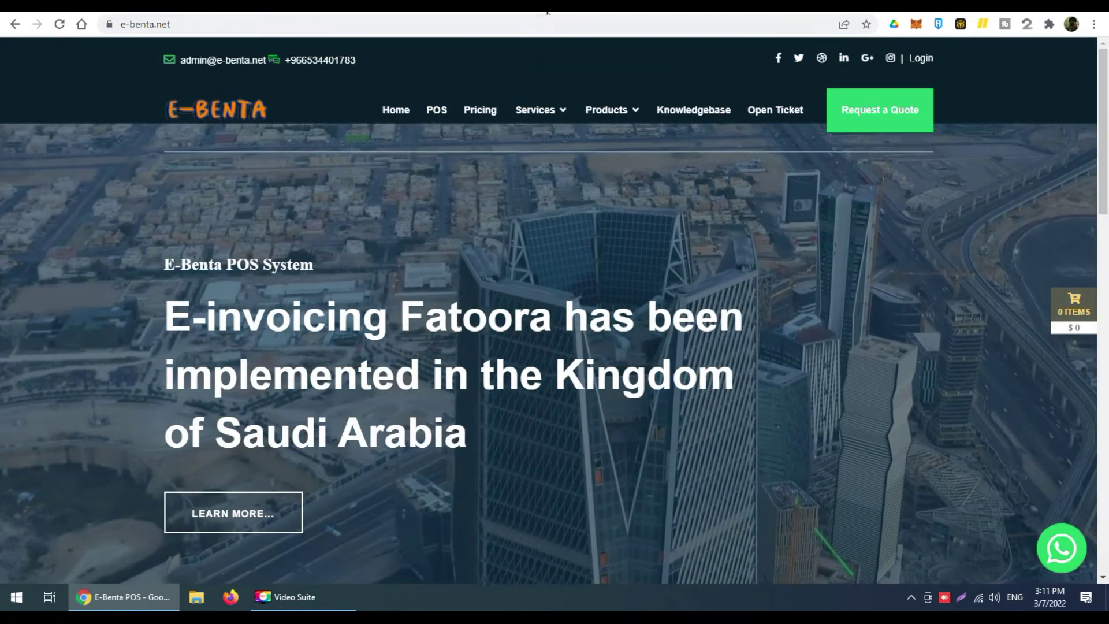
pyautogui.hotkey('ctrl', 'Tab')
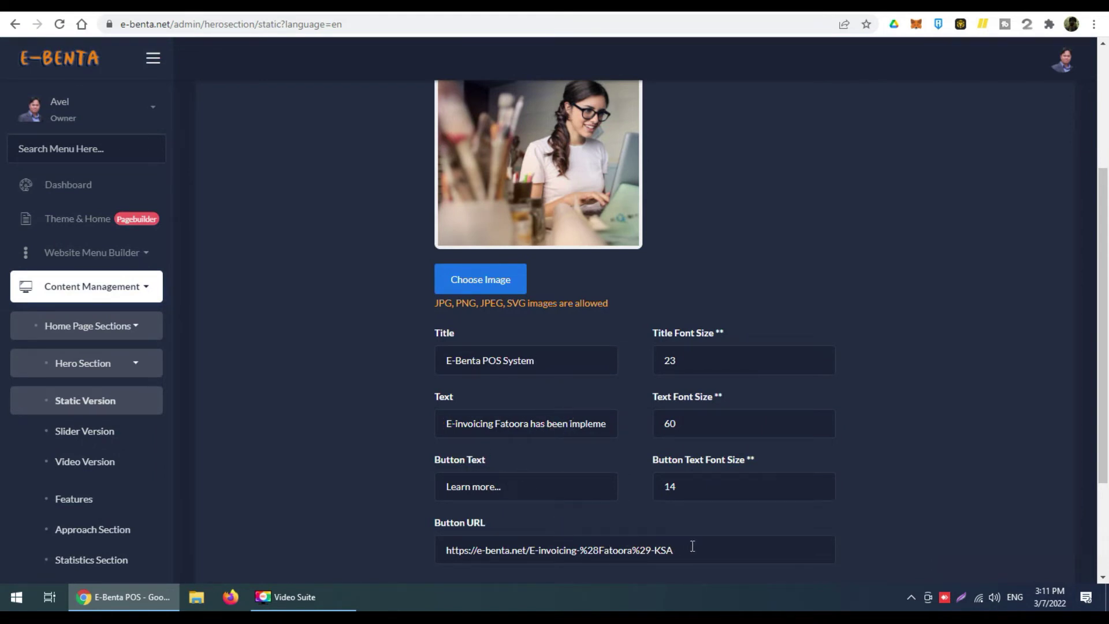
pyautogui.scroll(-3, 692, 546)
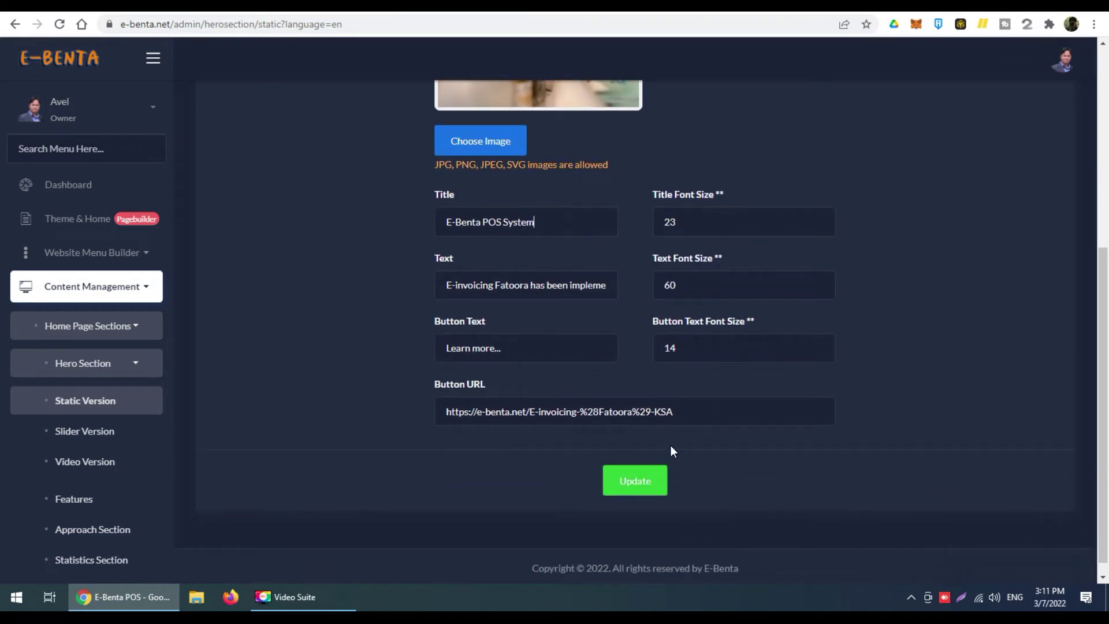
# In the hero section's slider version, set the third slider's title to "E-Invoicing System" and update the slider.
pyautogui.click(108, 440)
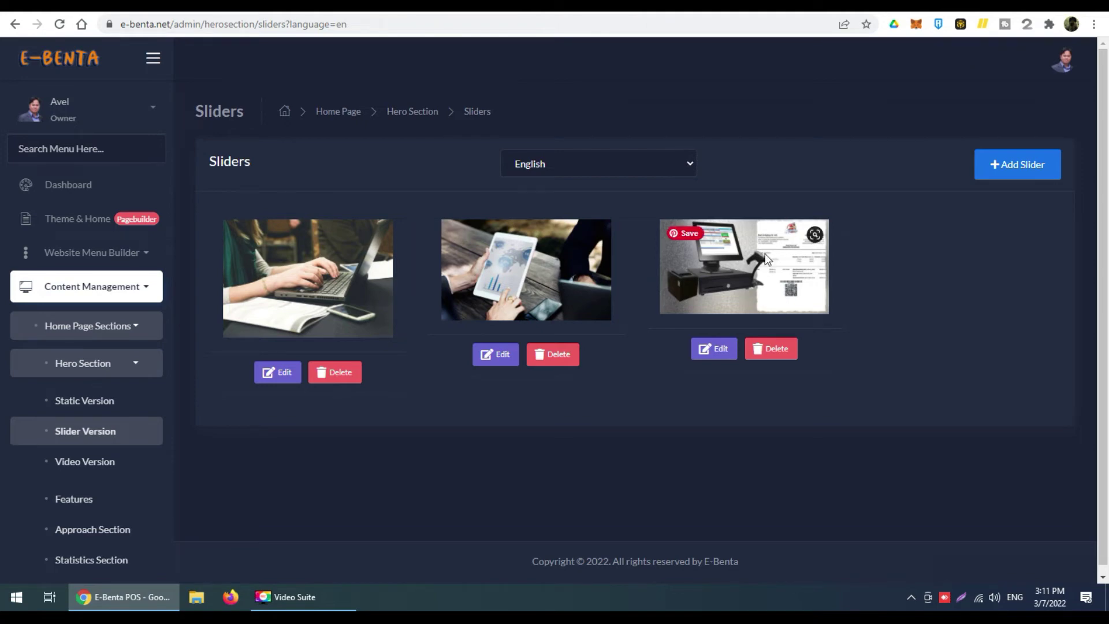
pyautogui.click(707, 354)
pyautogui.scroll(-1, 582, 348)
pyautogui.scroll(-2, 581, 346)
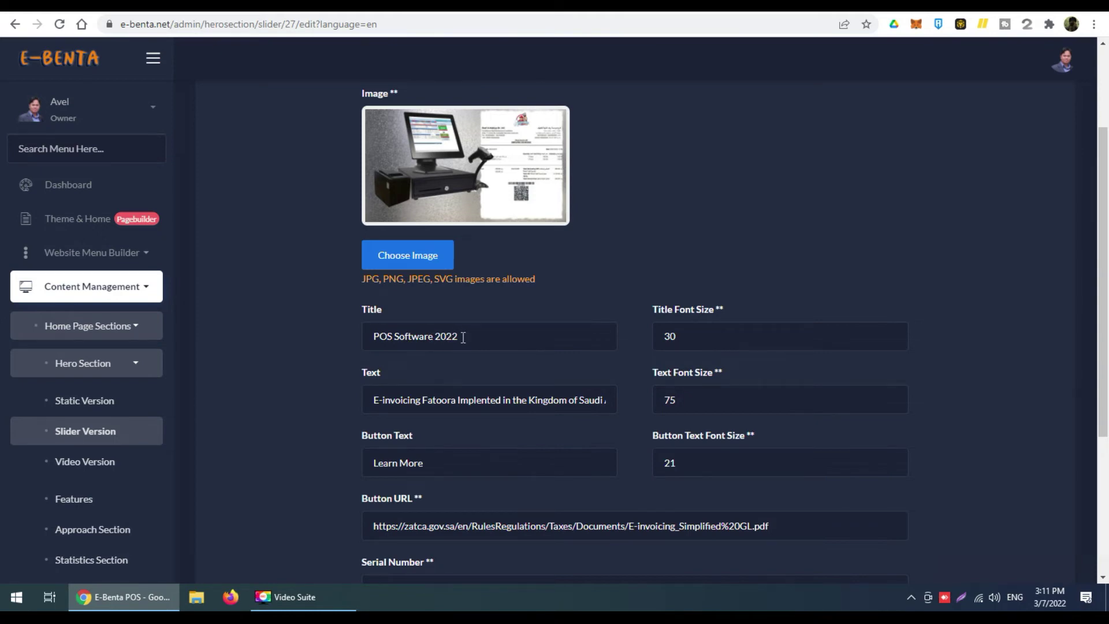
pyautogui.moveTo(463, 337); pyautogui.dragTo(325, 343)
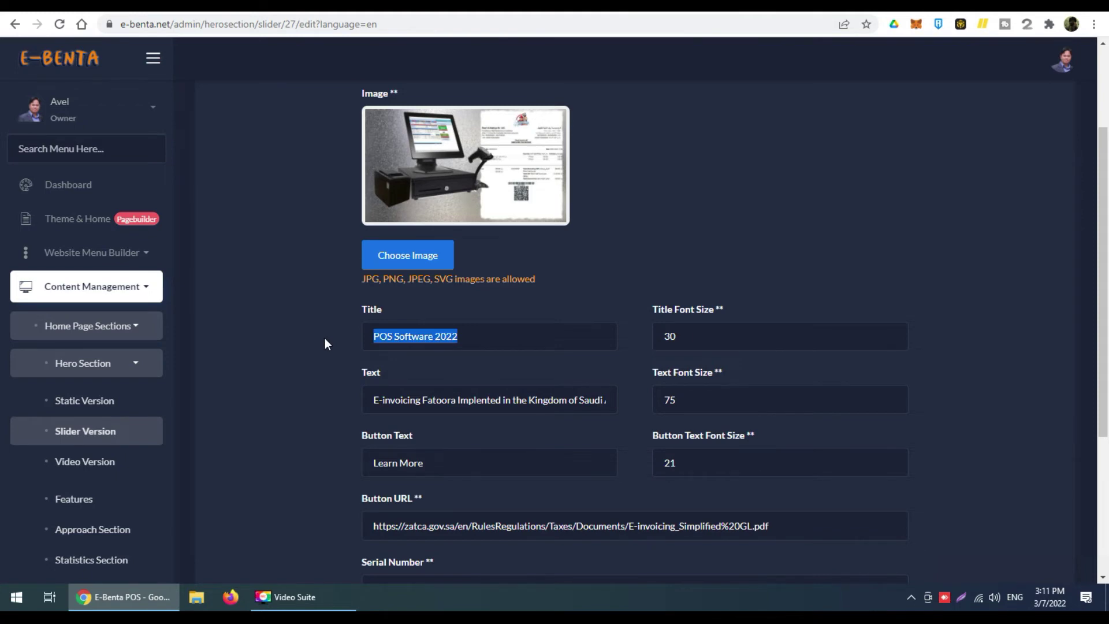
pyautogui.write('E')
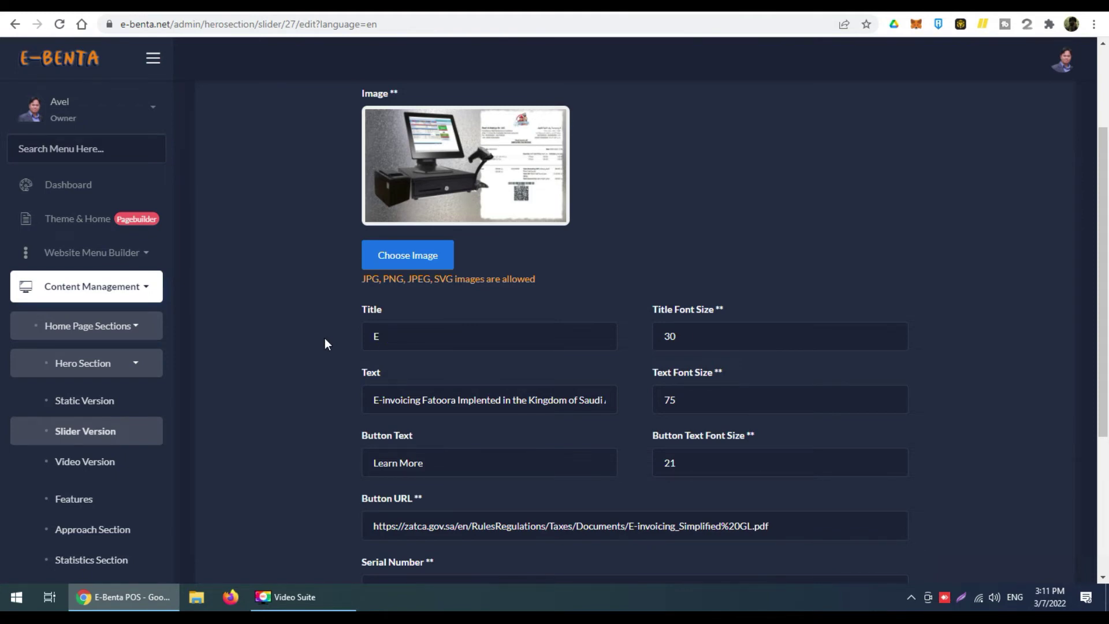
pyautogui.write('-Invoicing System for')
pyautogui.press('BackSpace')
pyautogui.press('BackSpace')
pyautogui.press('BackSpace')
pyautogui.press('BackSpace')
pyautogui.scroll(-2, 440, 428)
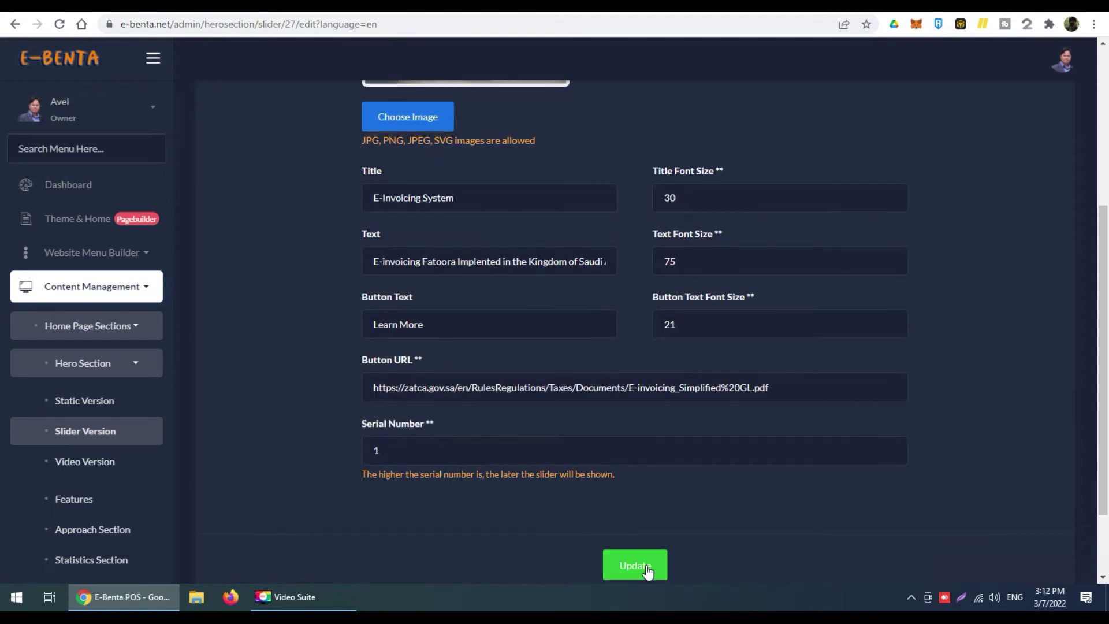
pyautogui.click(646, 565)
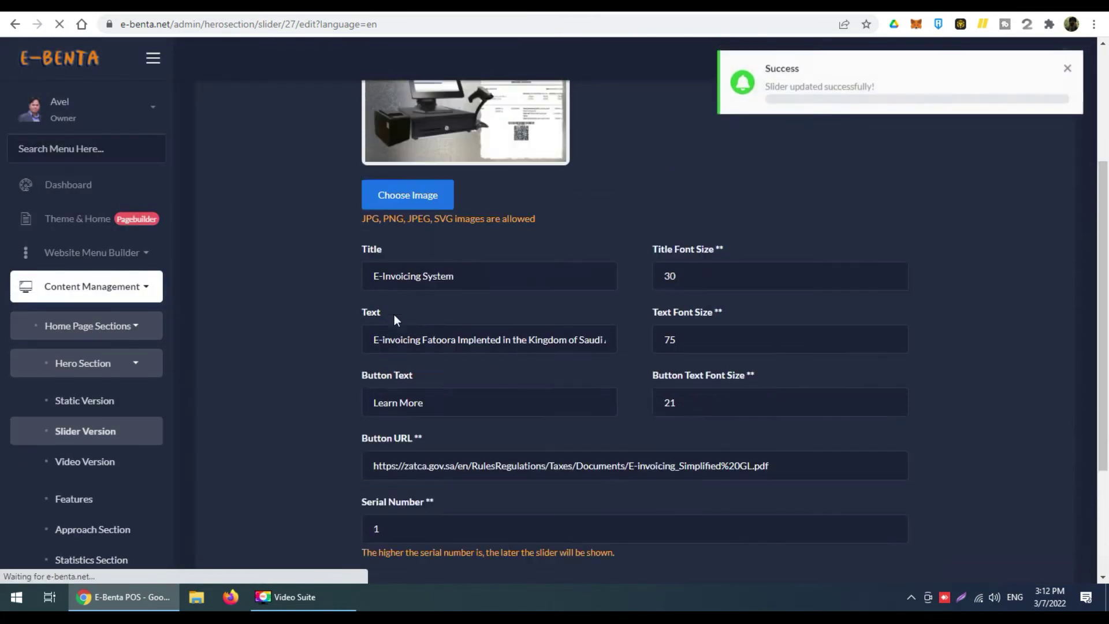
pyautogui.moveTo(421, 213)
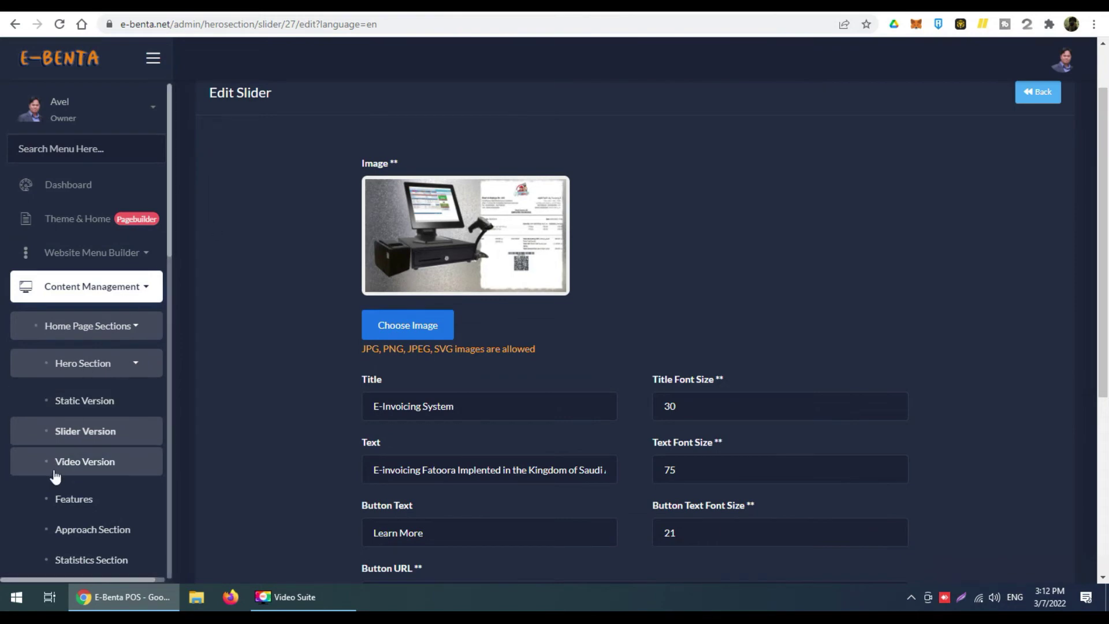
# Review the video link in the hero section's video version and check the background video on the live home page.
pyautogui.click(89, 471)
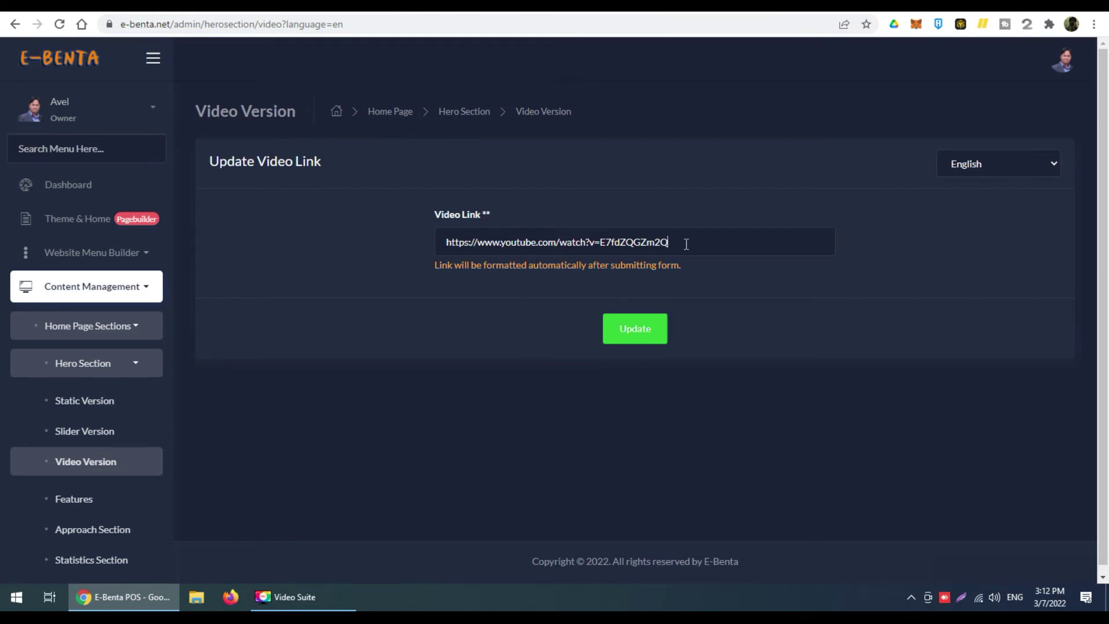
pyautogui.moveTo(691, 244); pyautogui.dragTo(415, 249)
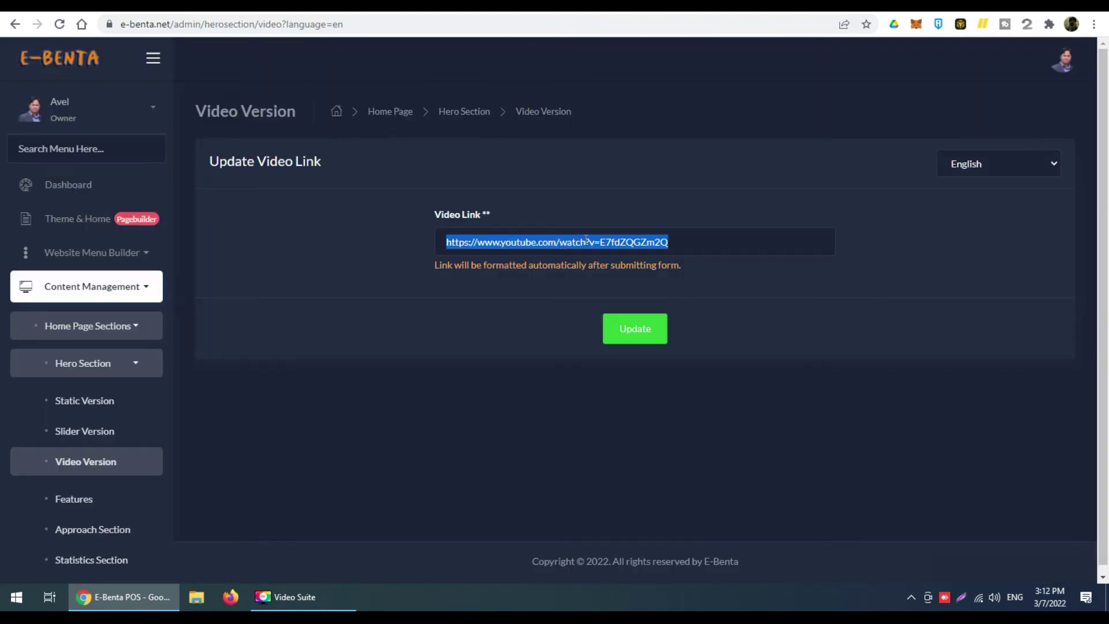
pyautogui.click(688, 242)
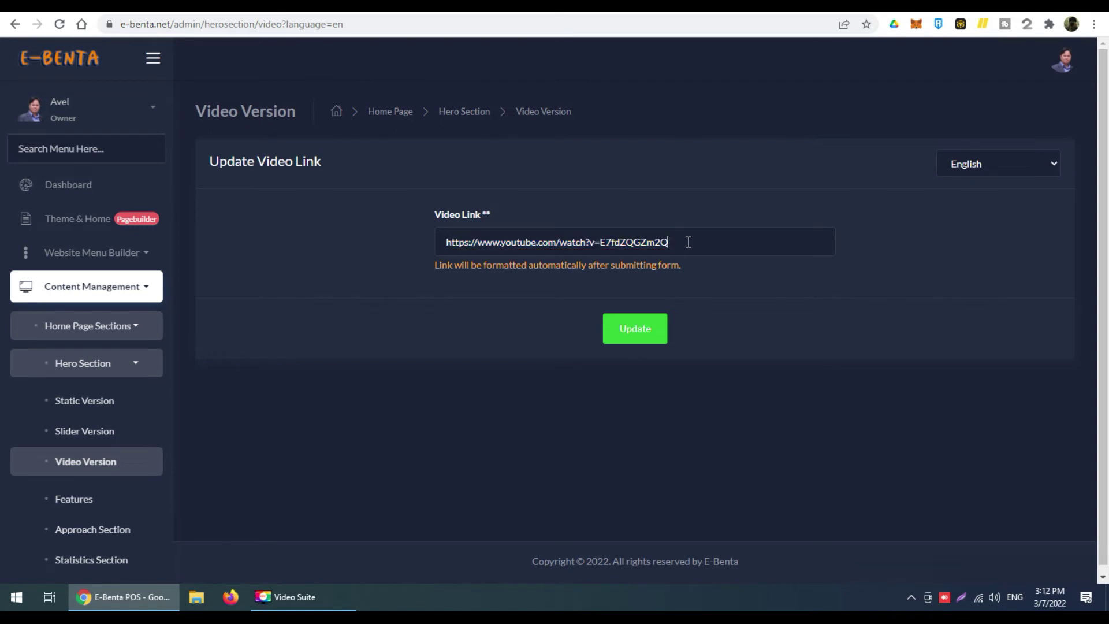
pyautogui.moveTo(688, 242); pyautogui.dragTo(378, 247)
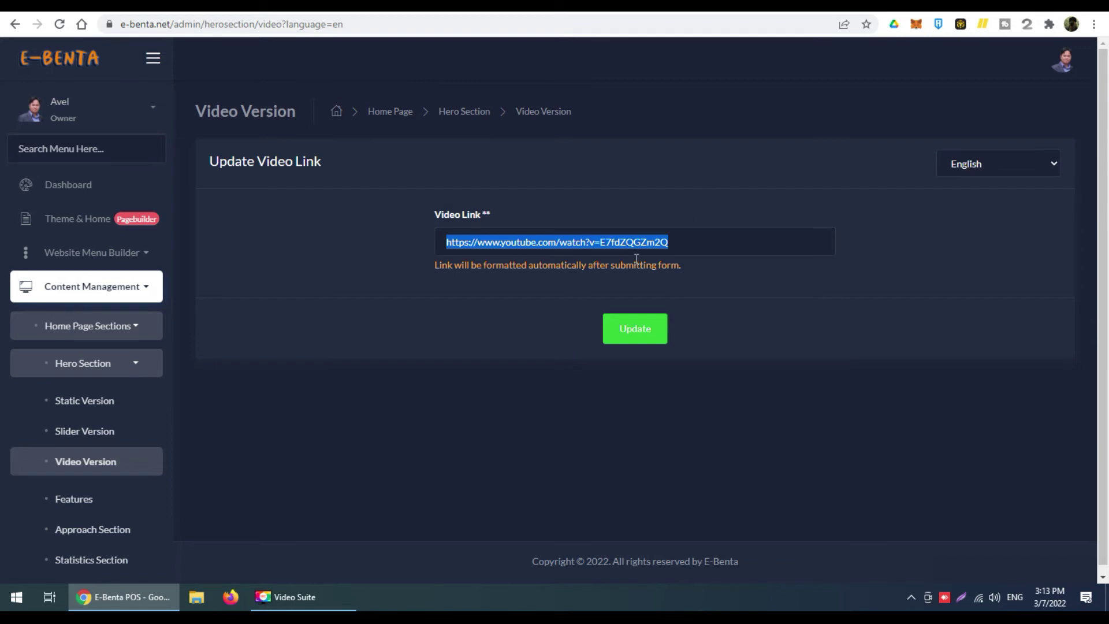
pyautogui.doubleClick(714, 240)
pyautogui.moveTo(713, 240); pyautogui.dragTo(424, 245)
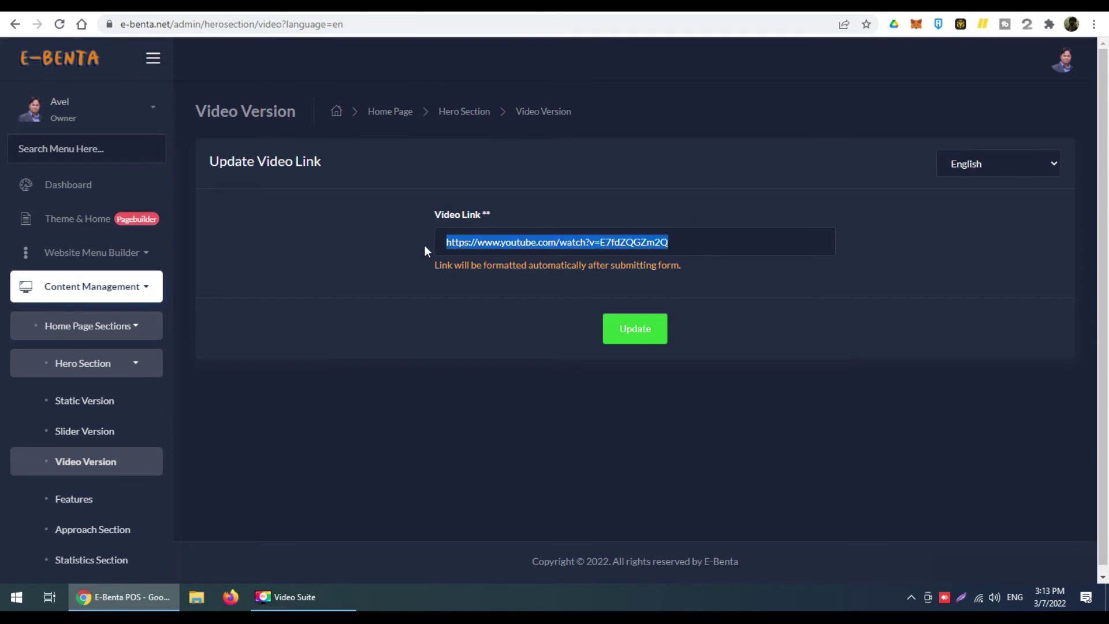
pyautogui.click(647, 321)
pyautogui.click(671, 5)
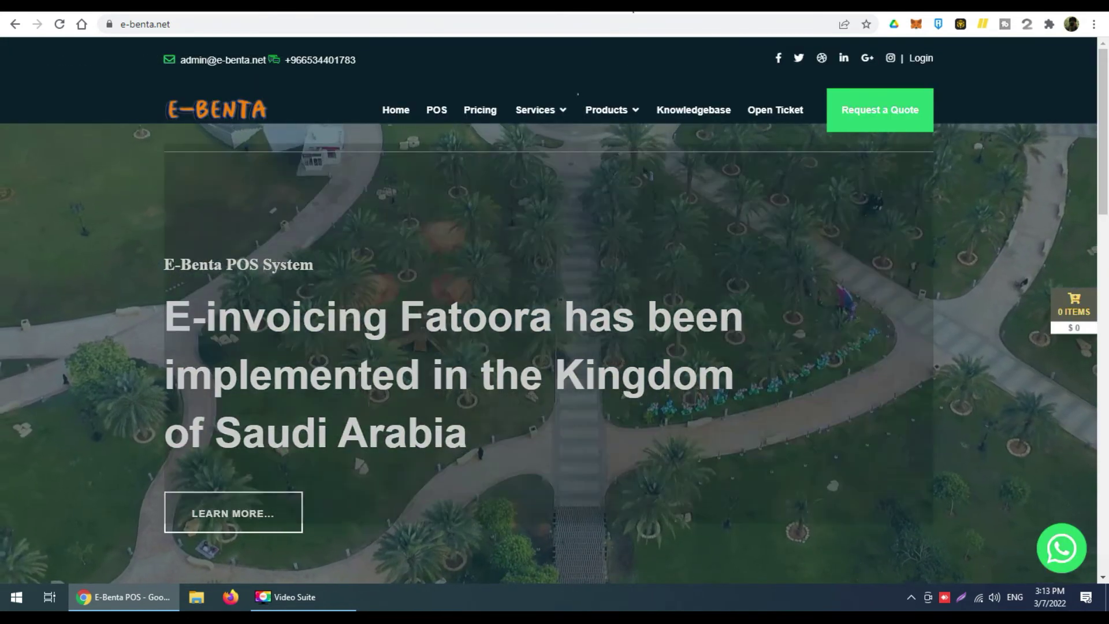
pyautogui.click(670, 6)
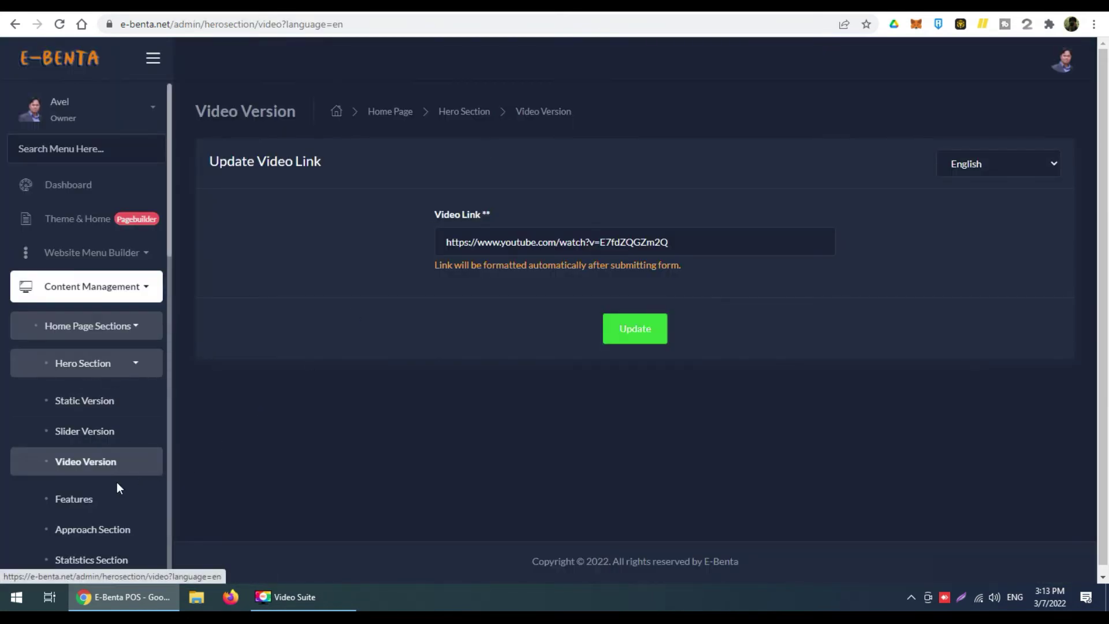
# Open the home page Features settings, review the language, icon, title, color and serial number fields for adding a feature, and close the form.
pyautogui.scroll(-1, 144, 462)
pyautogui.click(92, 442)
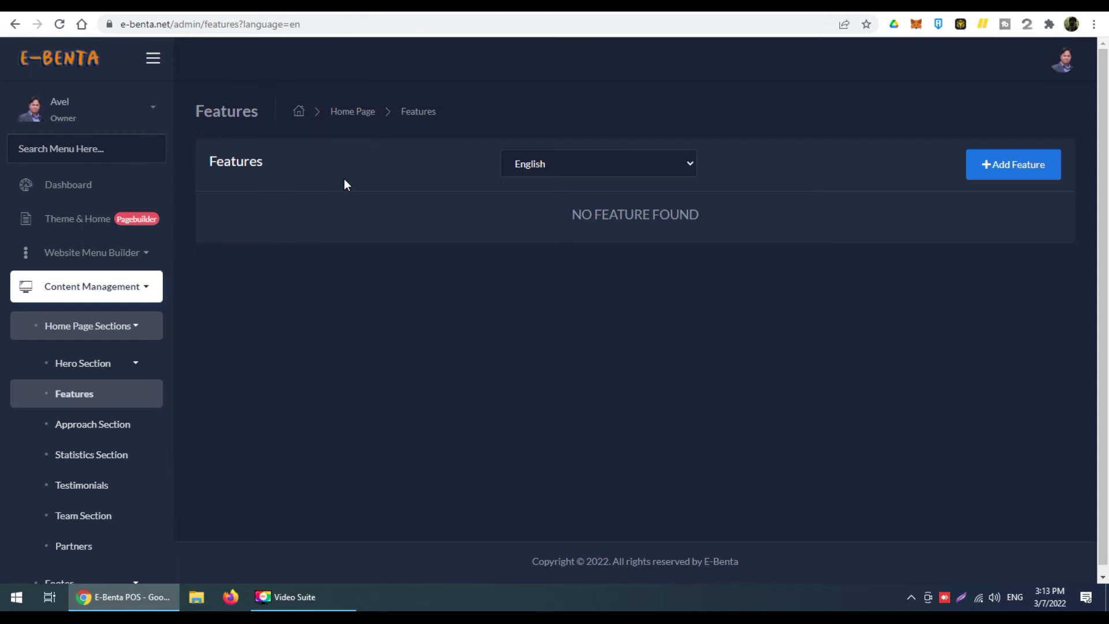
pyautogui.click(995, 171)
pyautogui.click(485, 169)
pyautogui.click(414, 196)
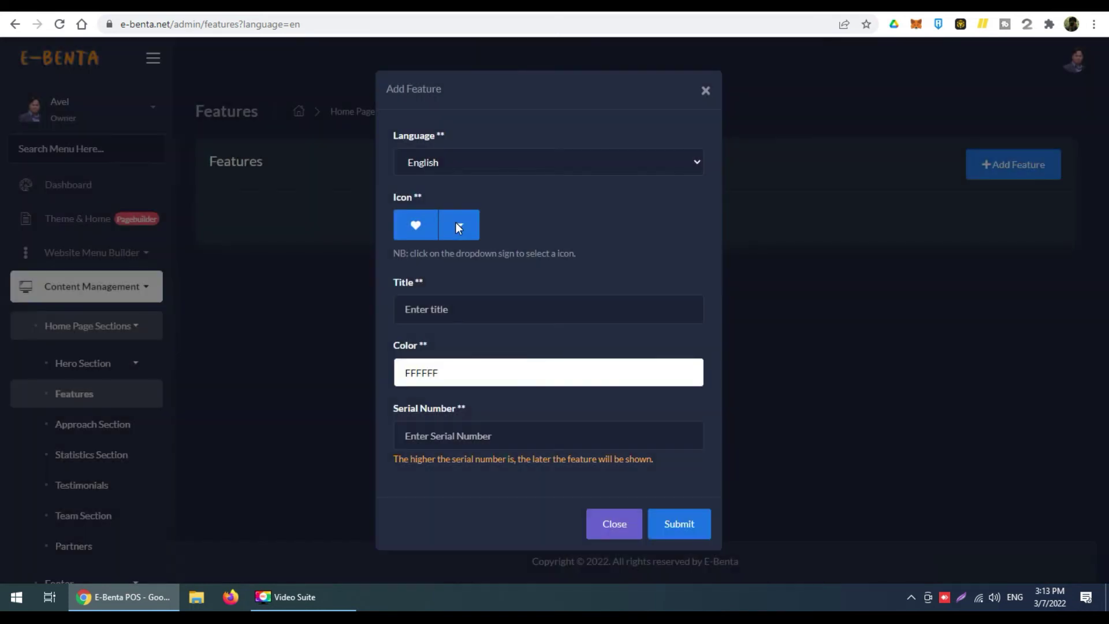
pyautogui.click(462, 313)
pyautogui.click(506, 373)
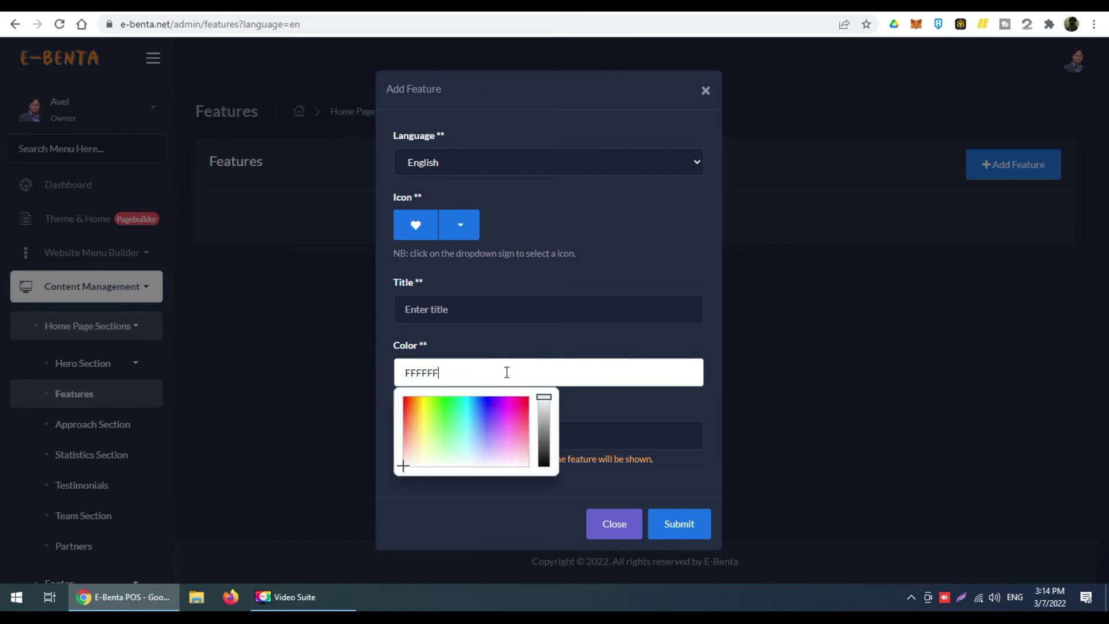
pyautogui.click(620, 409)
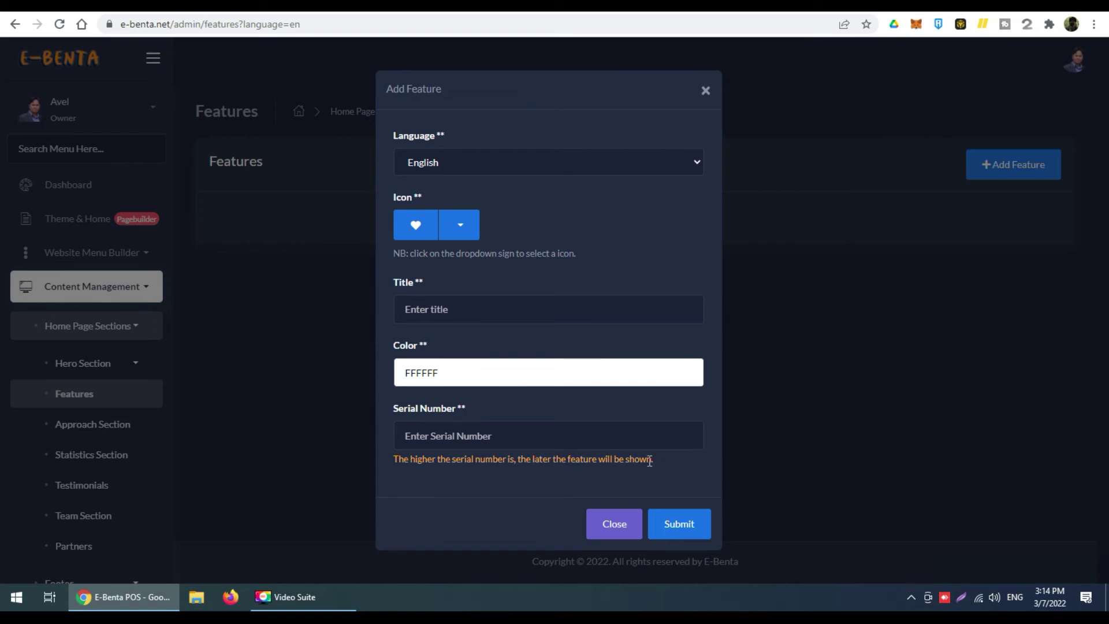
pyautogui.moveTo(518, 459); pyautogui.dragTo(654, 461)
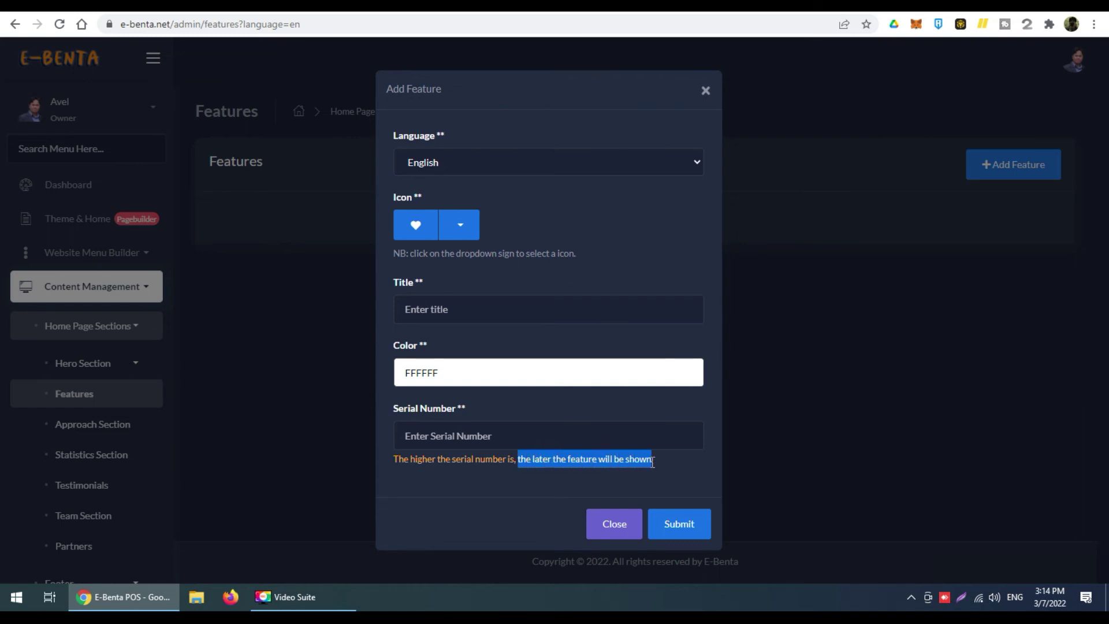
pyautogui.click(614, 524)
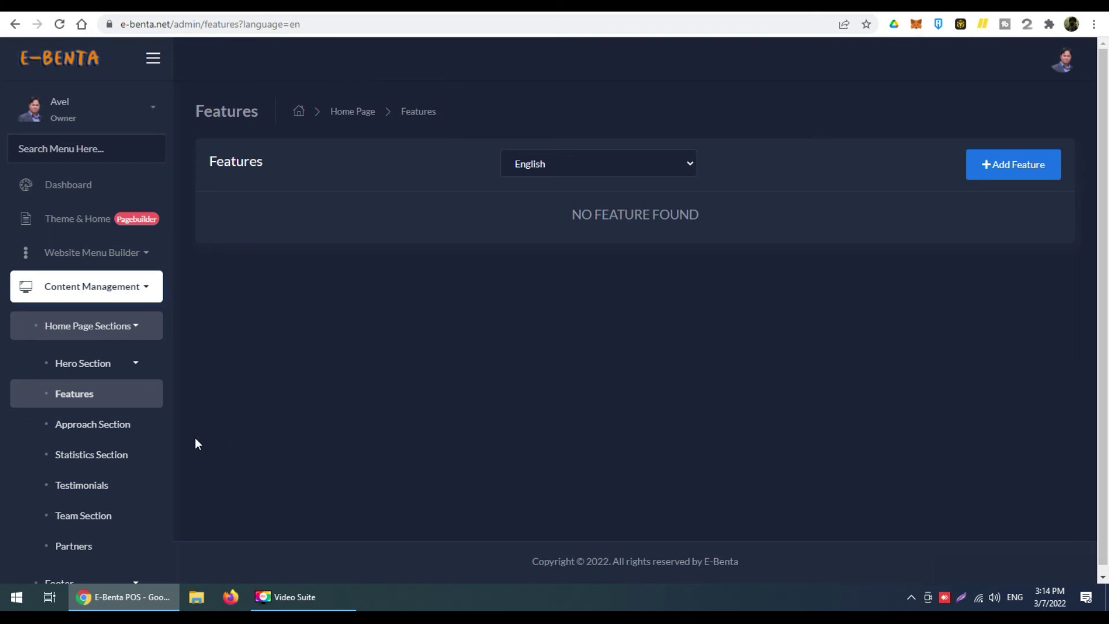
# Open the home page's Approach Section, review the edit form of the Goals point, and return to the points list.
pyautogui.click(97, 428)
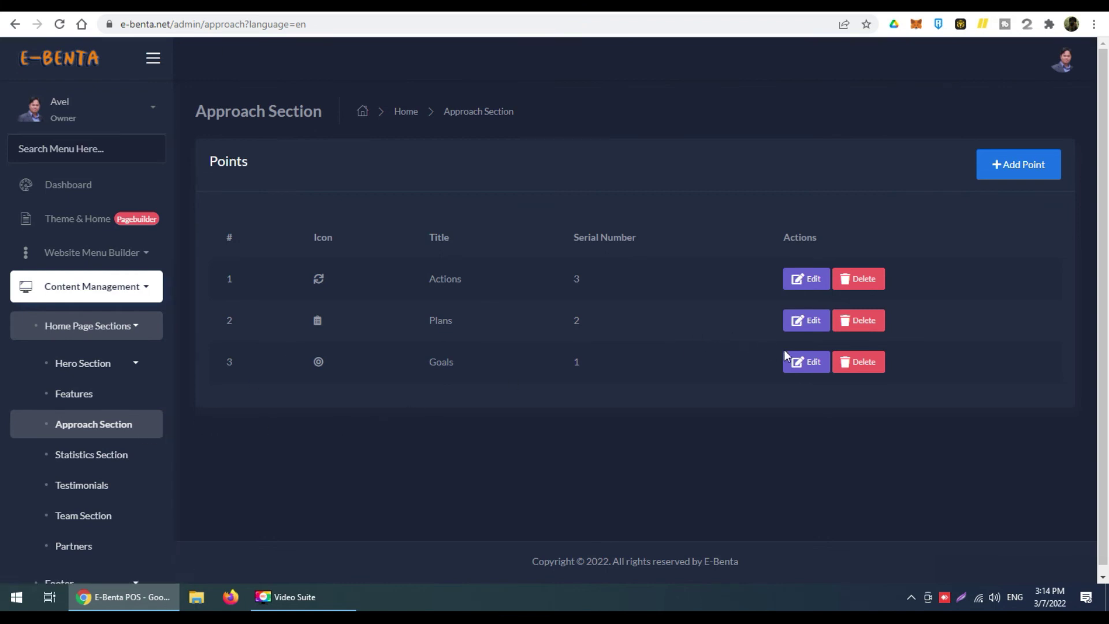
pyautogui.click(804, 362)
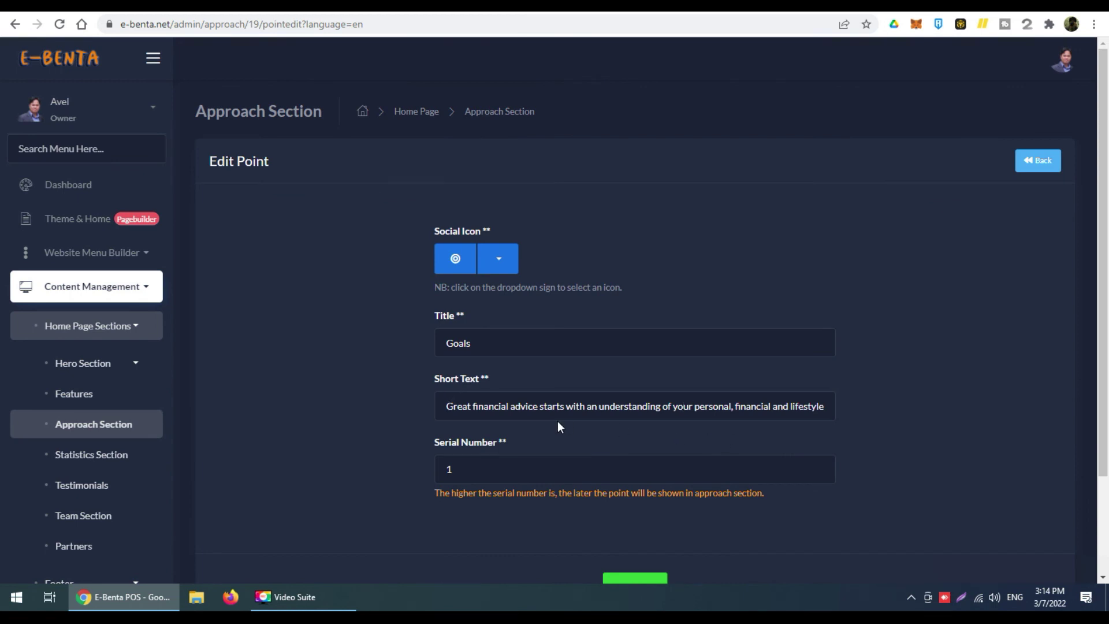
pyautogui.click(1037, 163)
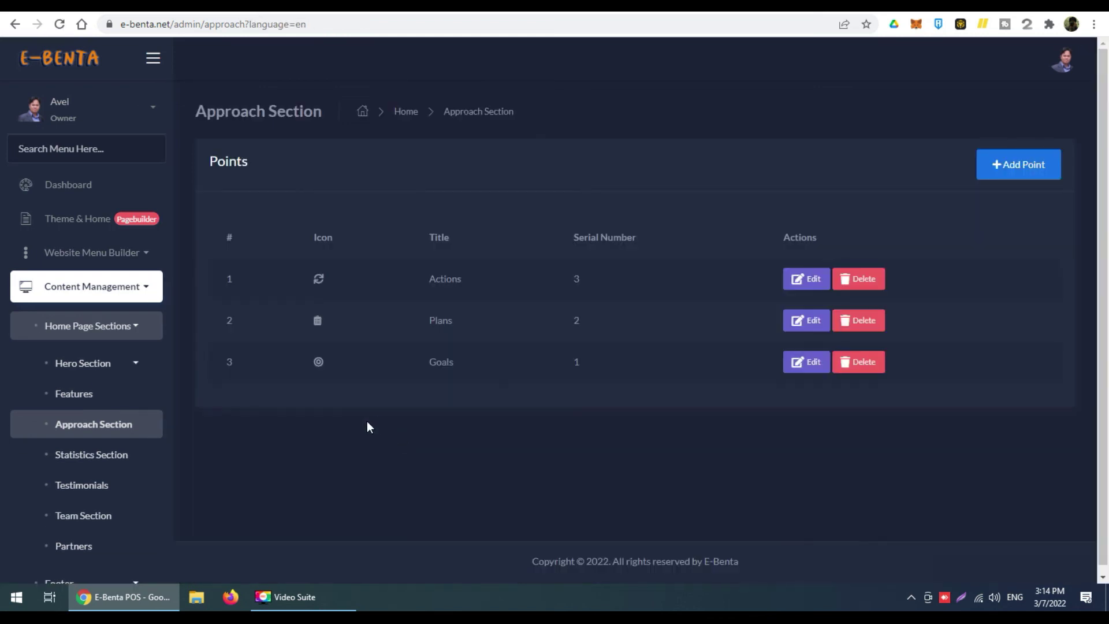
# Review the home page's Statistics Section, Testimonials and Team Section entries in turn.
pyautogui.click(108, 457)
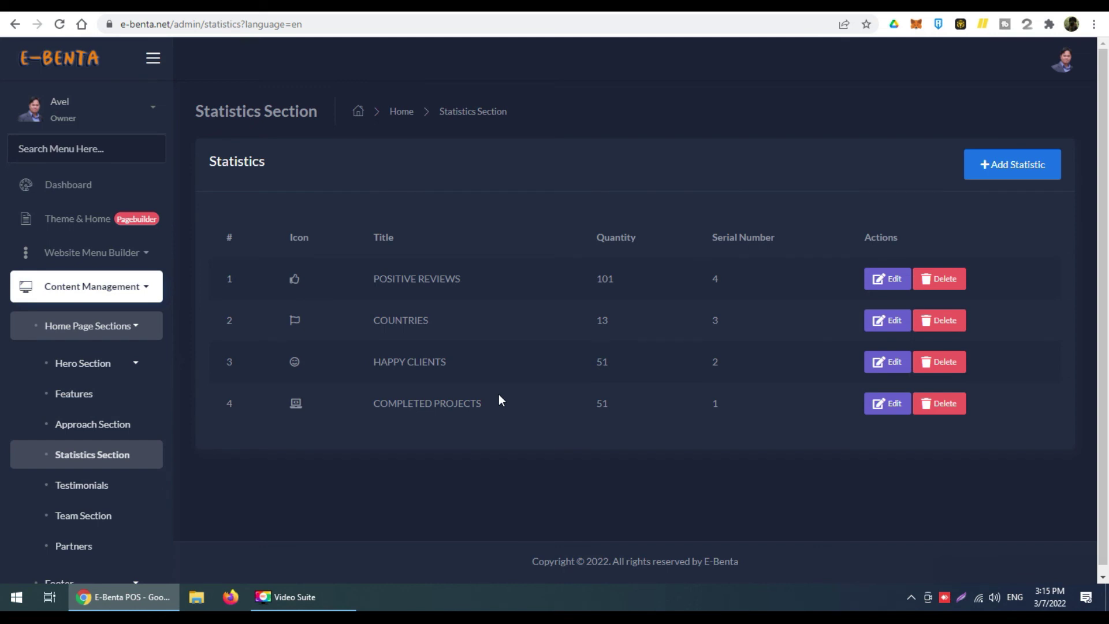
pyautogui.click(100, 491)
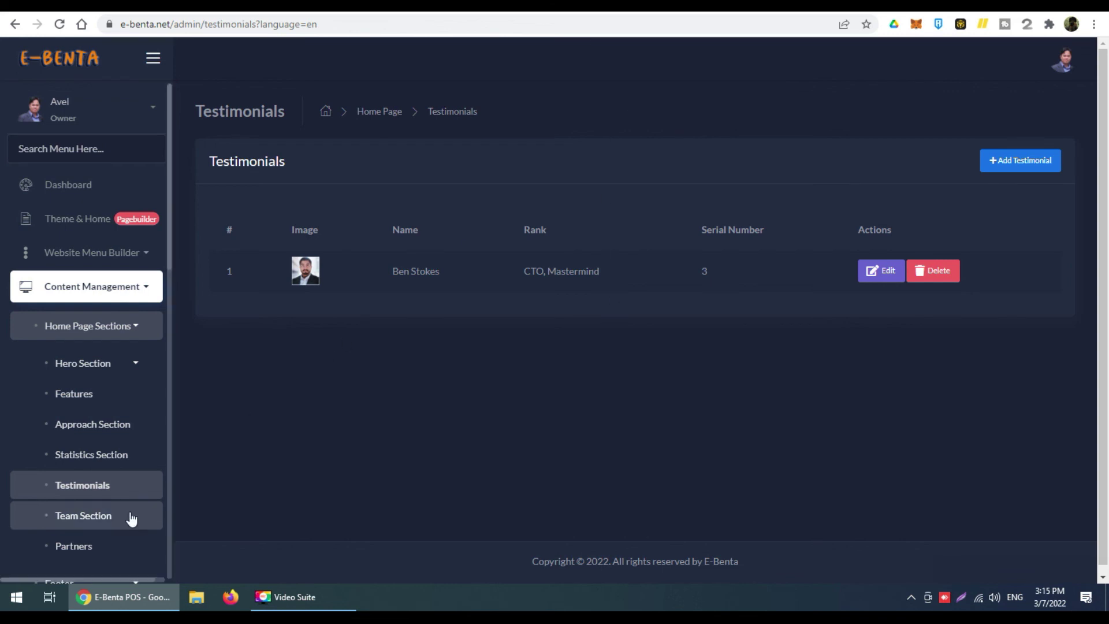
pyautogui.click(93, 525)
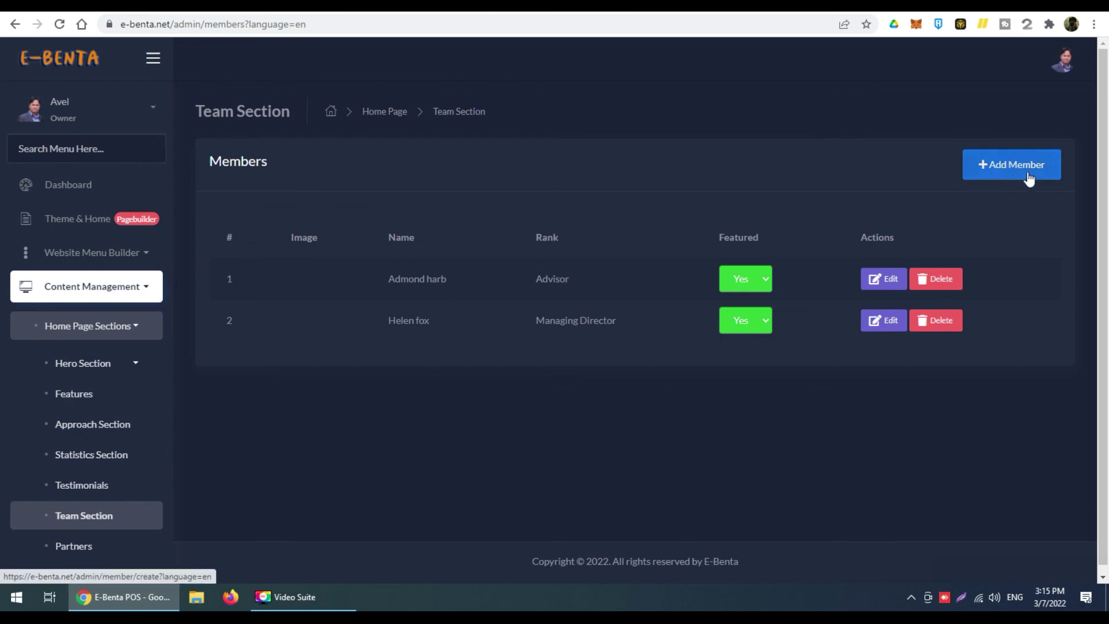
# Review the Partners section's form for adding a partner, trying English as the language, then close the form and collapse the home page sections.
pyautogui.scroll(-1, 87, 537)
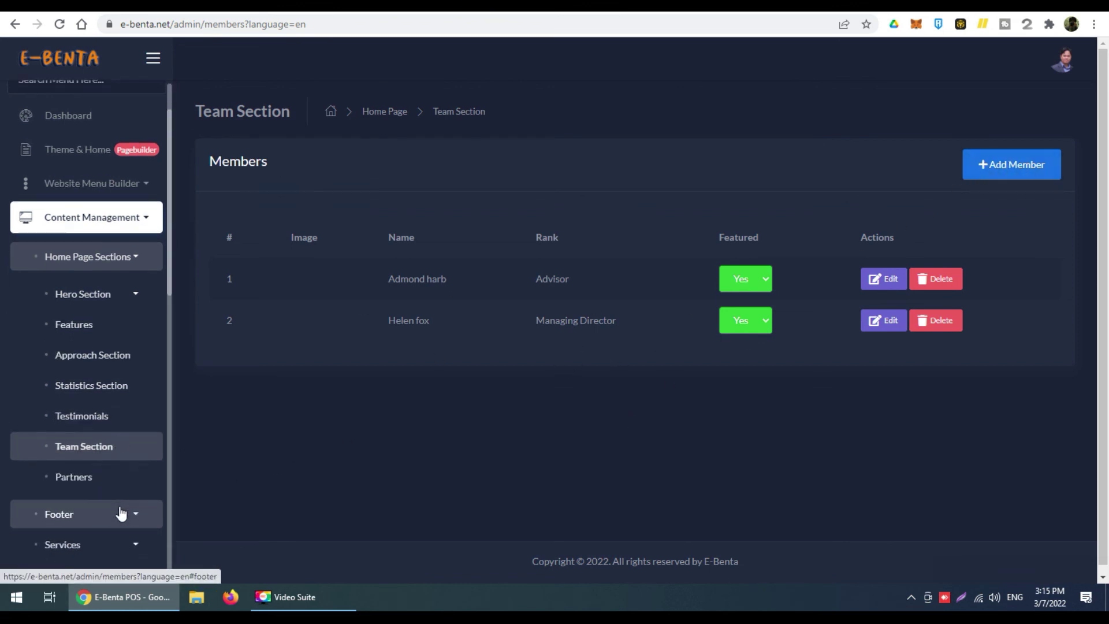
pyautogui.click(83, 487)
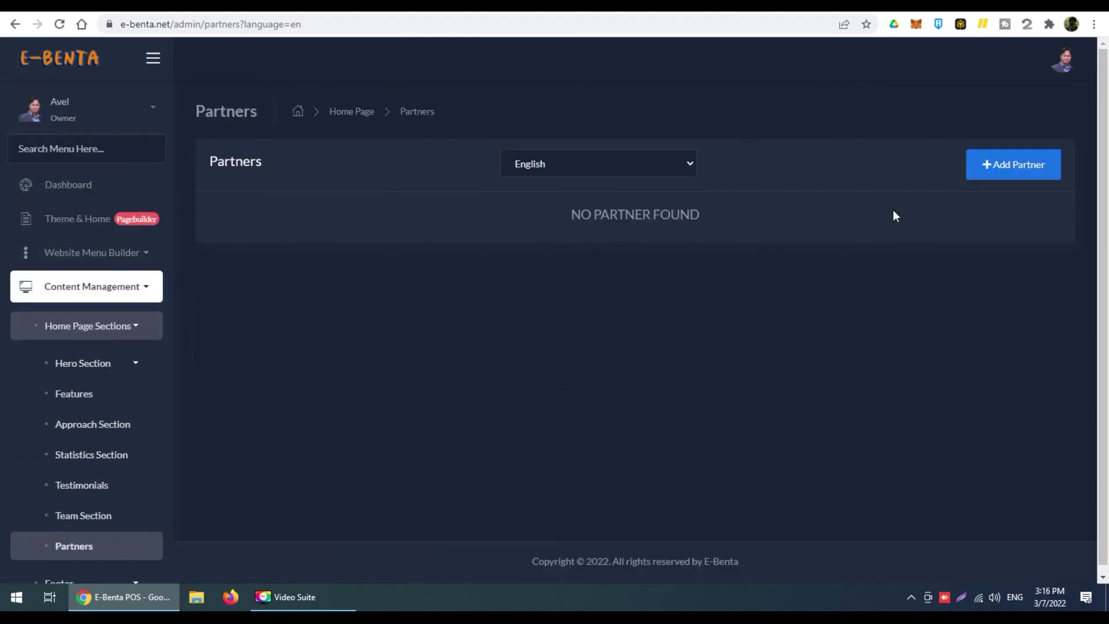
pyautogui.click(990, 169)
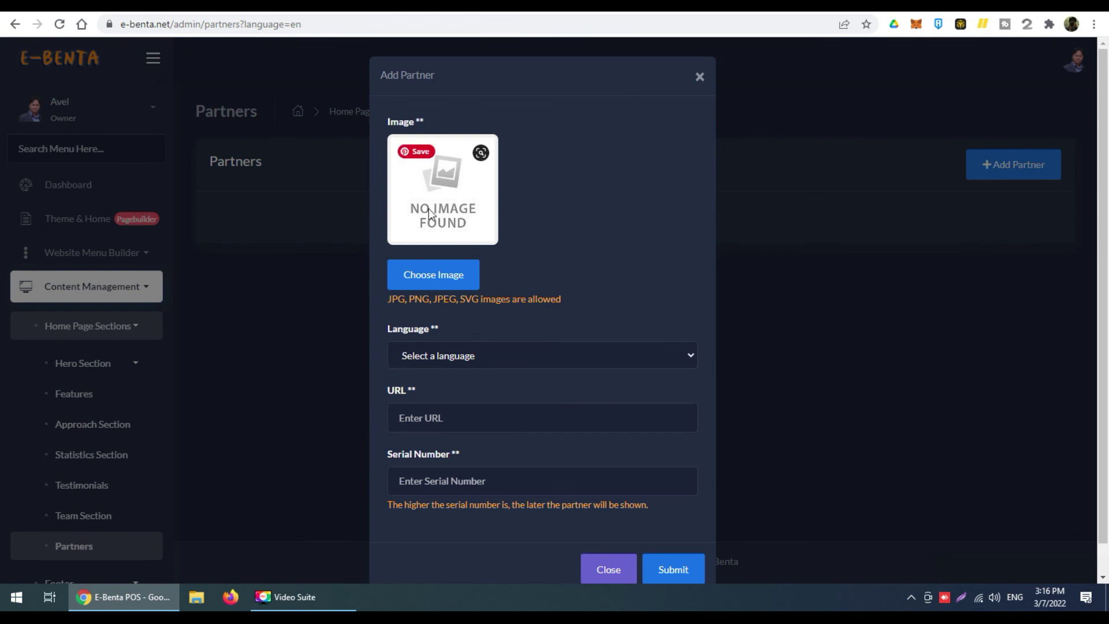
pyautogui.click(443, 357)
pyautogui.click(440, 389)
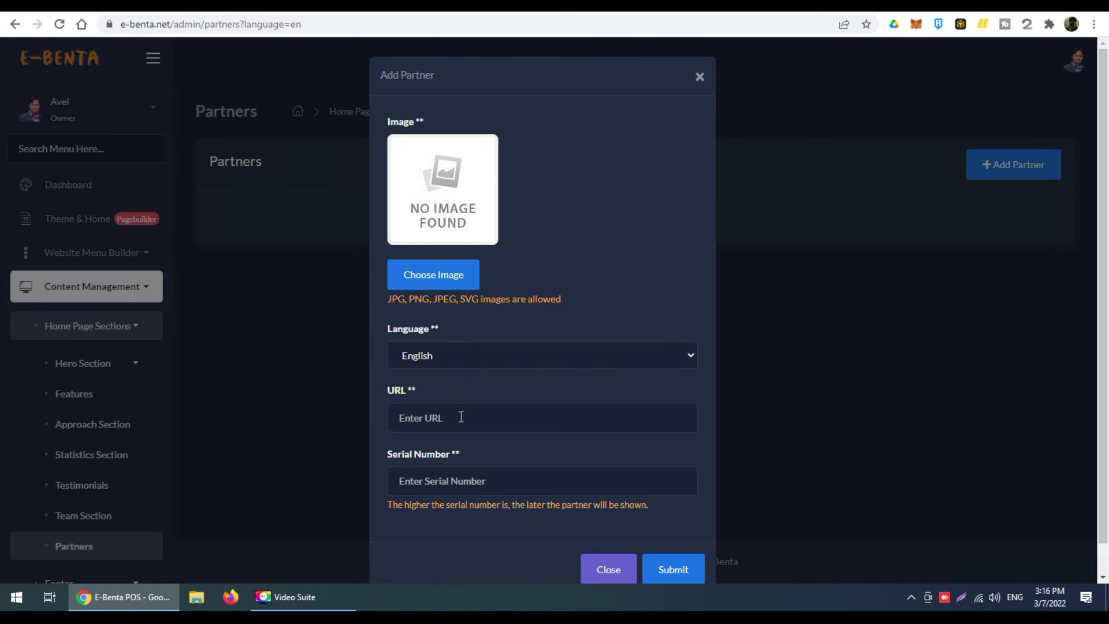
pyautogui.click(461, 416)
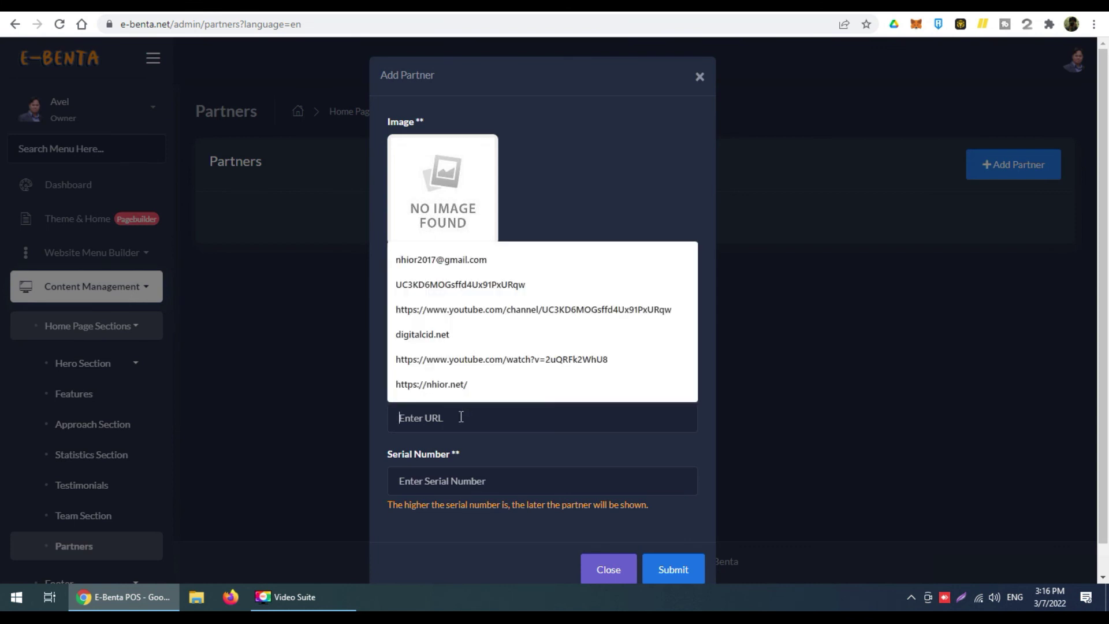
pyautogui.click(515, 489)
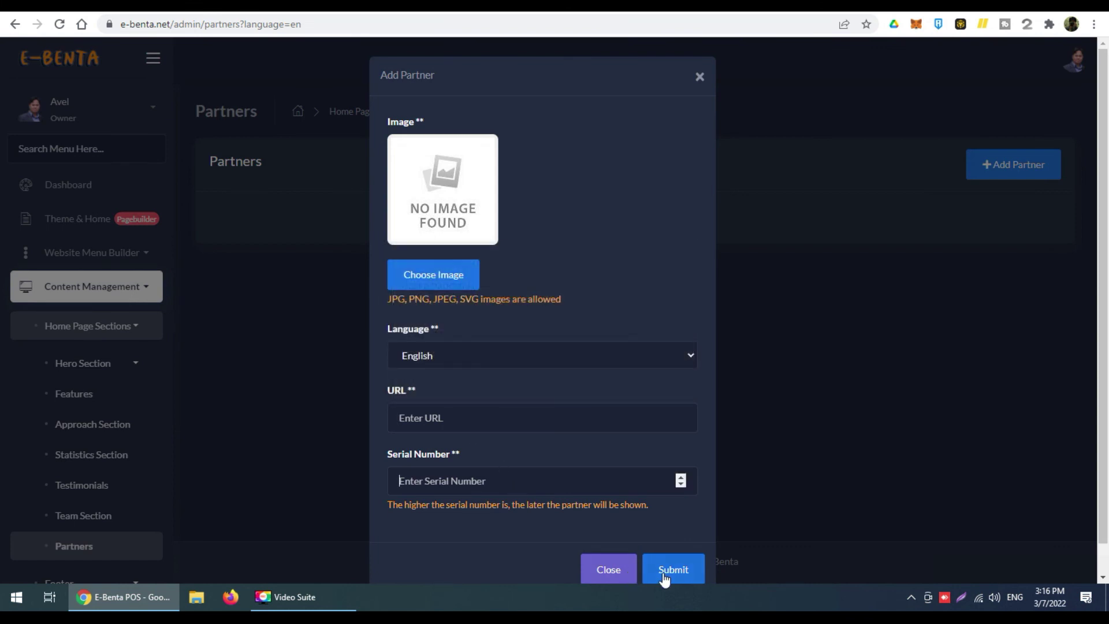
pyautogui.click(612, 573)
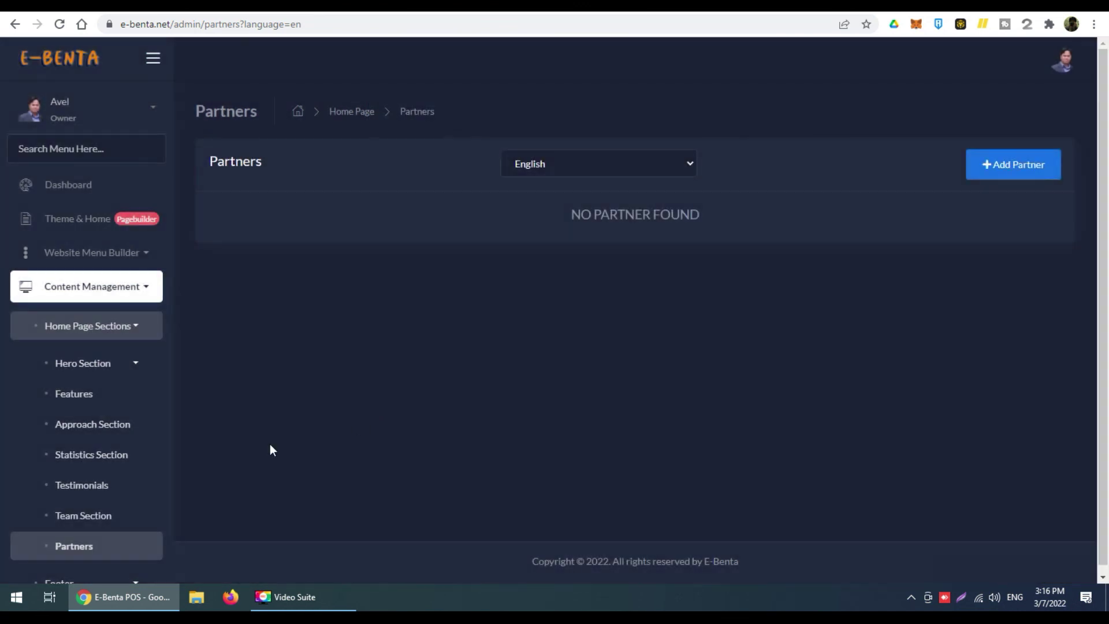
pyautogui.click(98, 327)
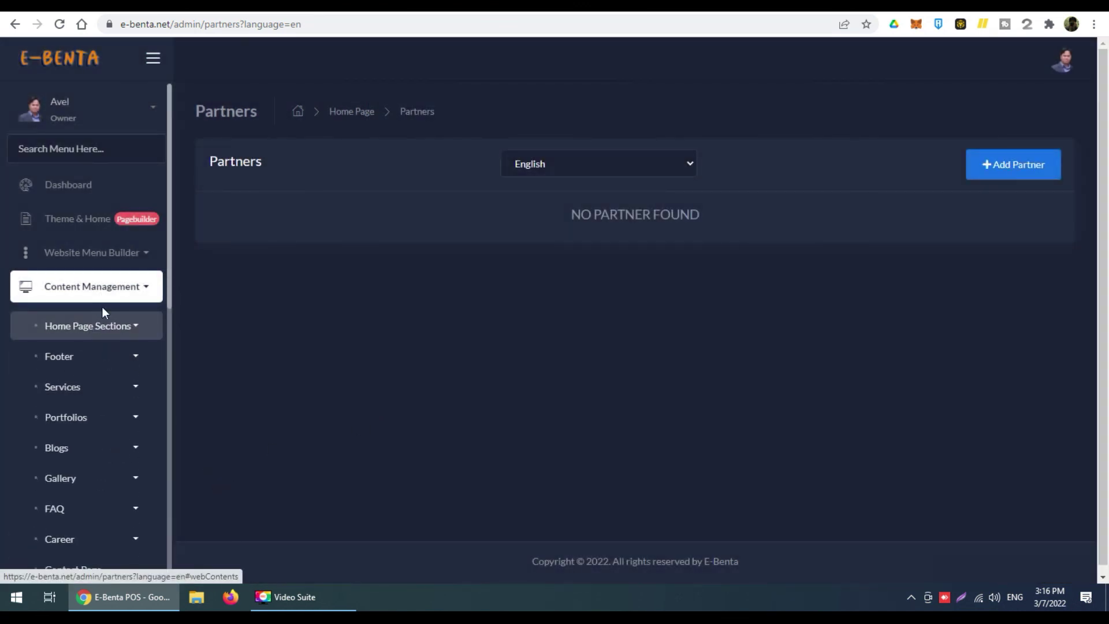